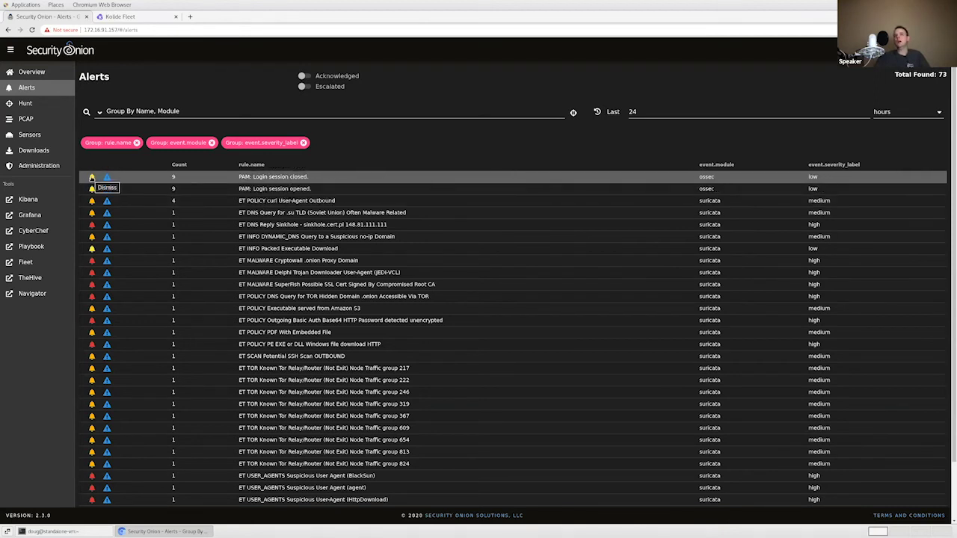
Step: Acknowledge the "PAM: Login session closed." and "PAM: Login session opened." alert groups, and check them among the acknowledged alerts
left_click(91, 177)
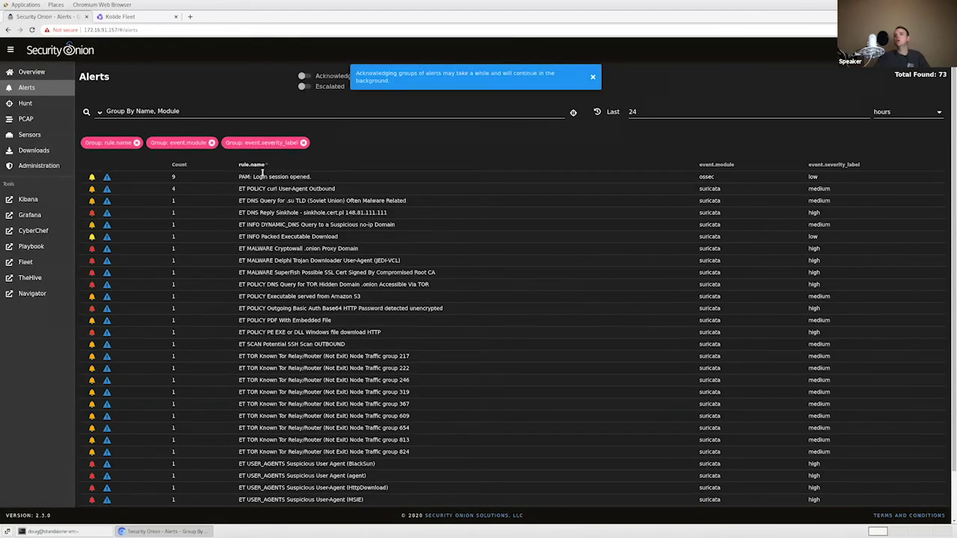
left_click(91, 177)
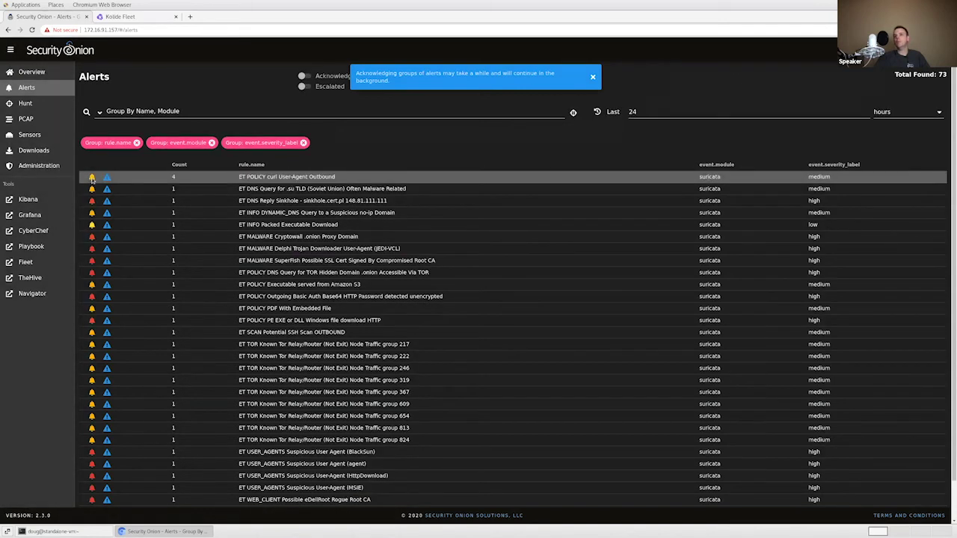
left_click(304, 76)
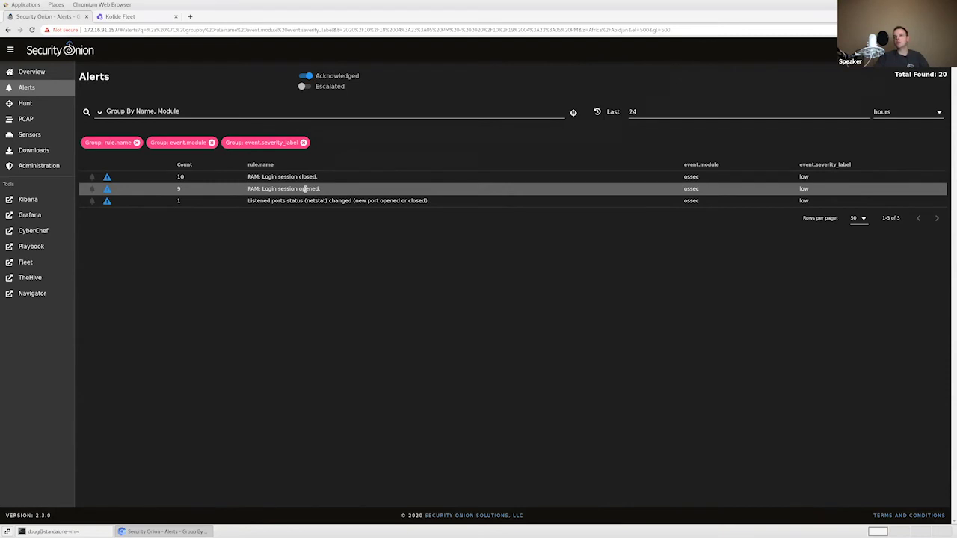
left_click(307, 76)
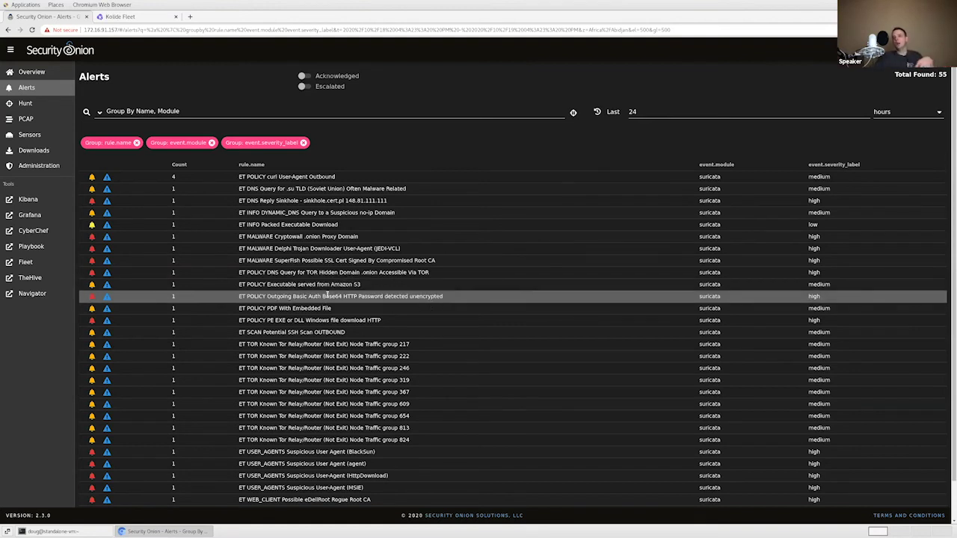
Step: Drill down into the "ET POLICY Outgoing Basic Auth Base64 HTTP Password detected unencrypted" alert and expand its details to the decoded network data
left_click(308, 296)
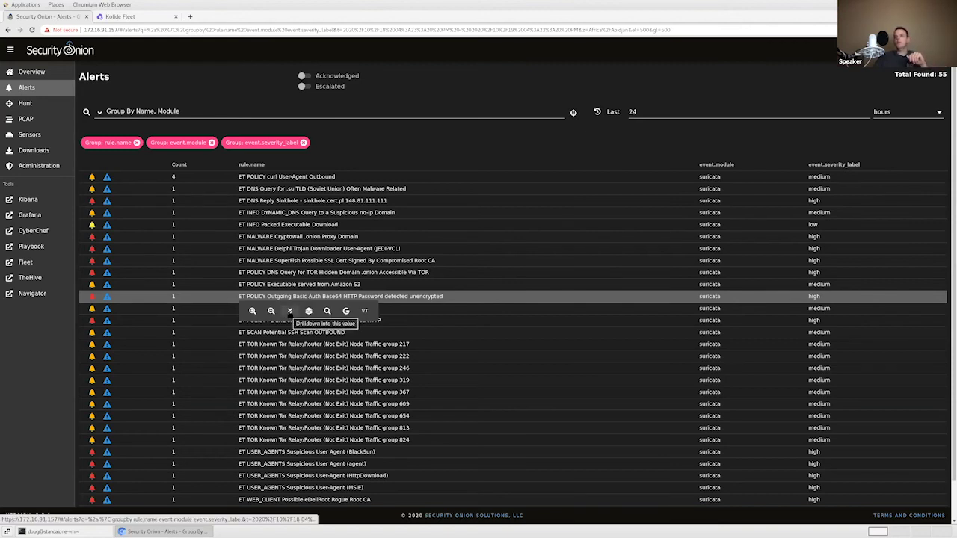
left_click(289, 311)
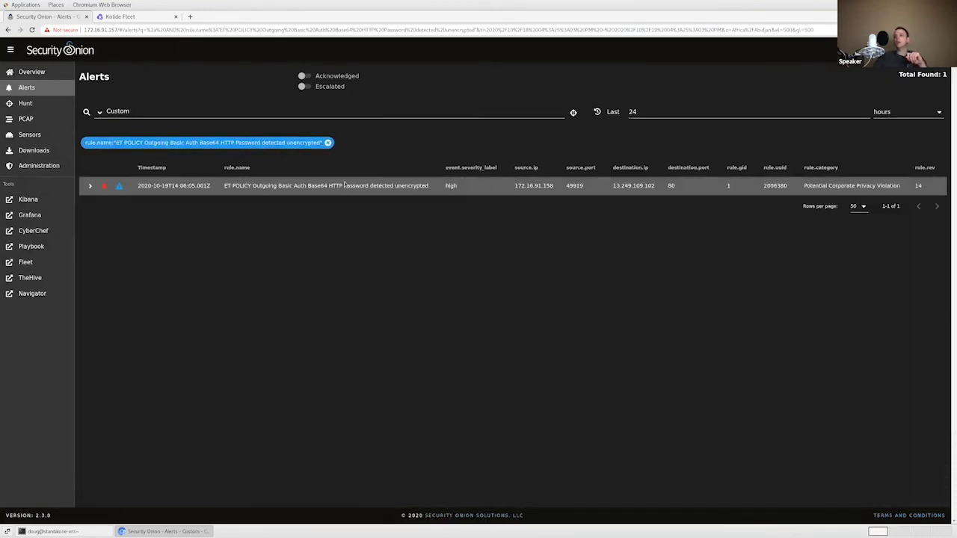
left_click(90, 186)
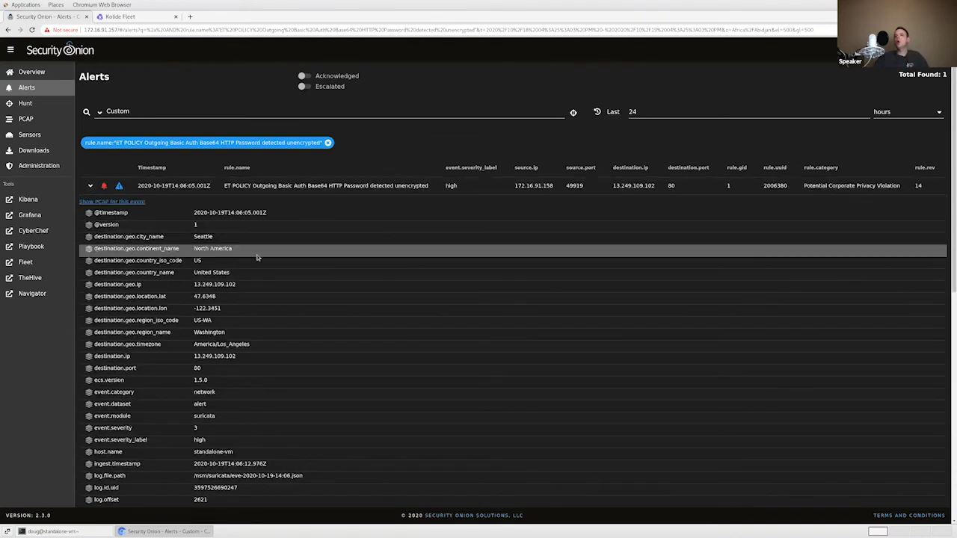
scroll(257, 258, "down", 4)
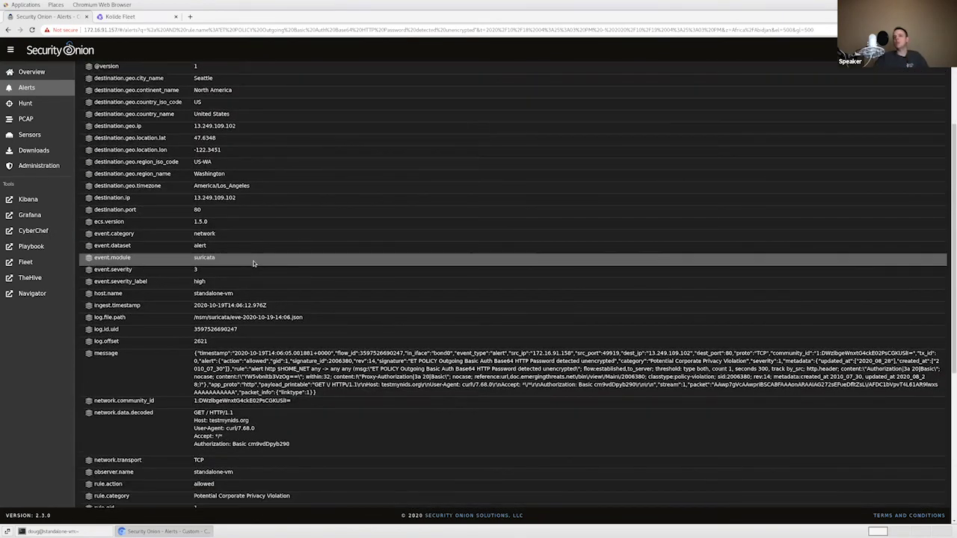
scroll(253, 263, "down", 2)
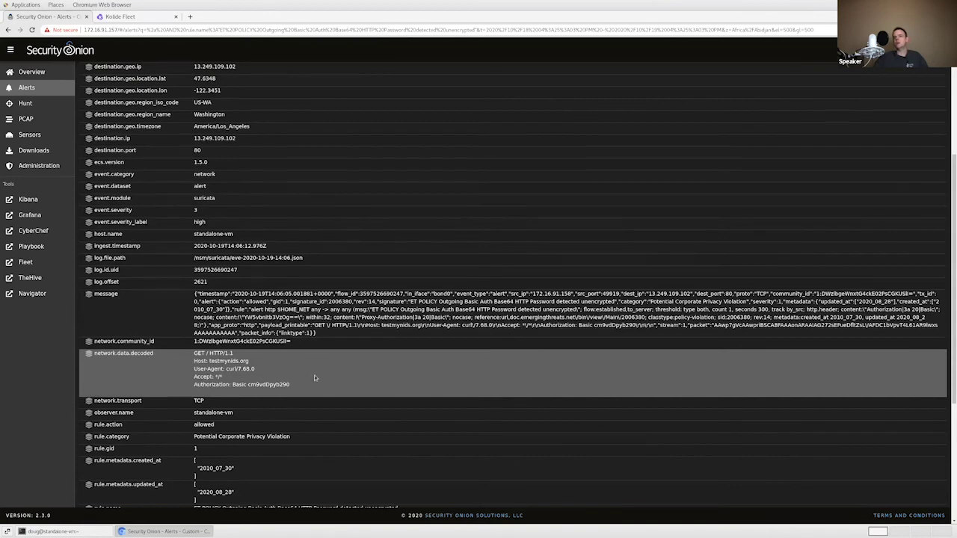
Step: Review the decoded HTTP request and copy the Base64 credential string from its Authorization header
left_click_drag(193, 353, 251, 357)
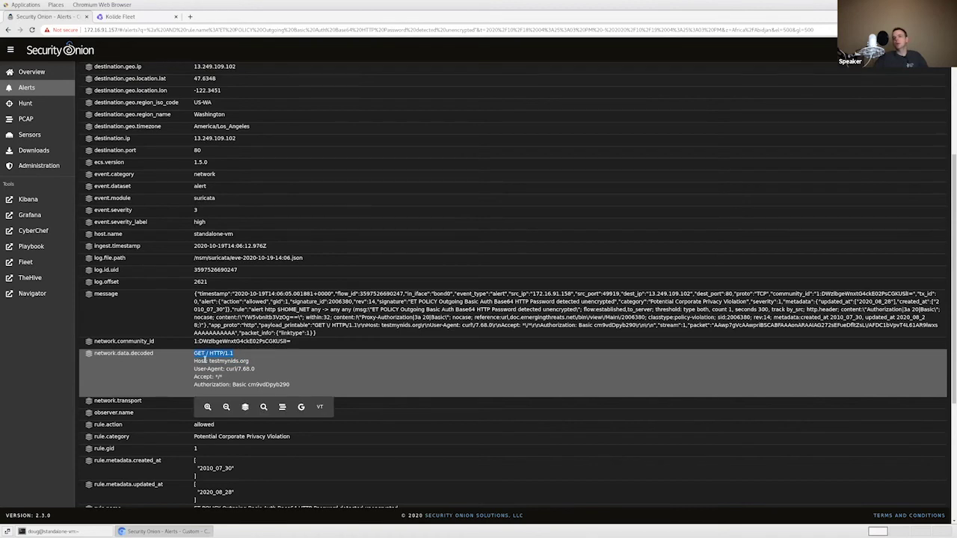
left_click(256, 369)
left_click_drag(231, 384, 255, 388)
double_click(270, 384)
key("ctrl+c")
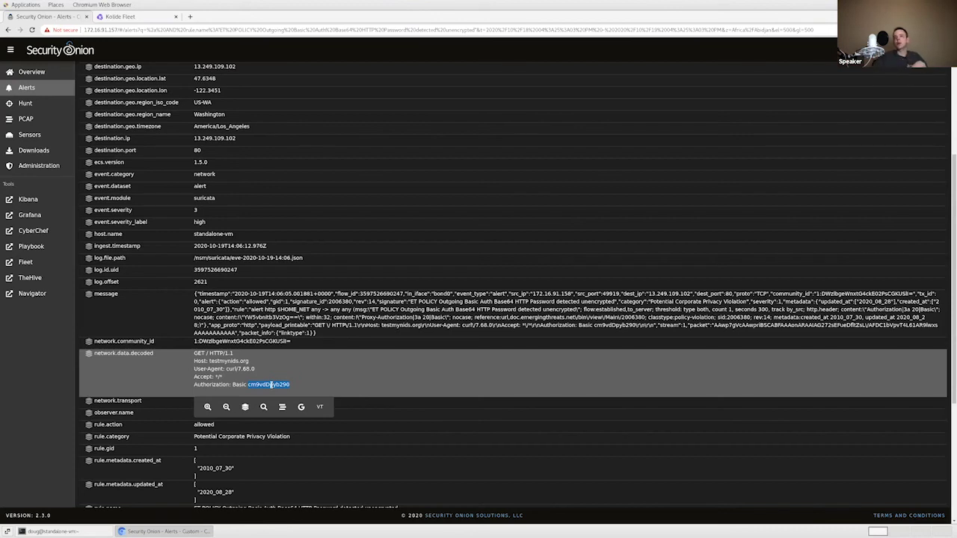
right_click(271, 384)
left_click(287, 393)
Step: Open CyberChef, paste the encoded authorization credential as input, and decode it with the From Base64 operation
left_click(36, 233)
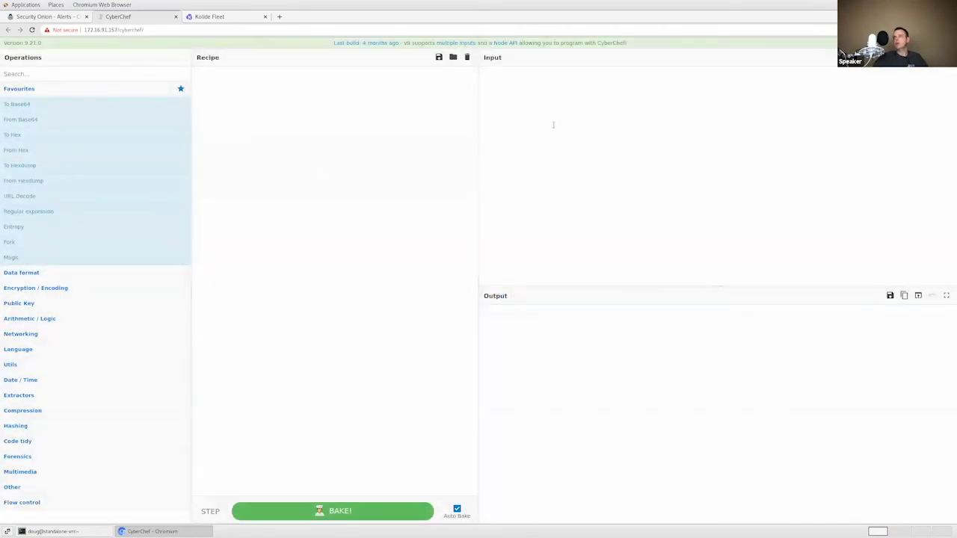
right_click(553, 125)
left_click(572, 178)
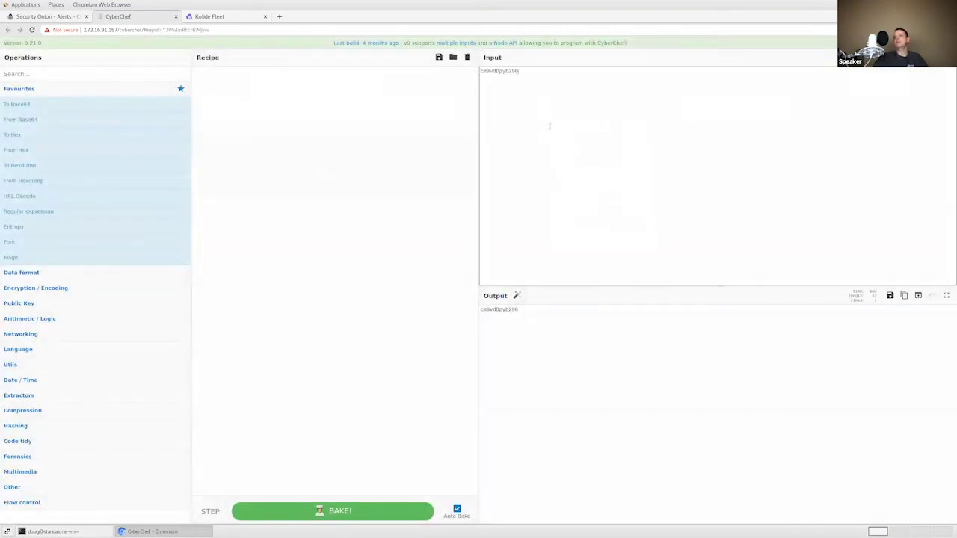
mouse_move(25, 119)
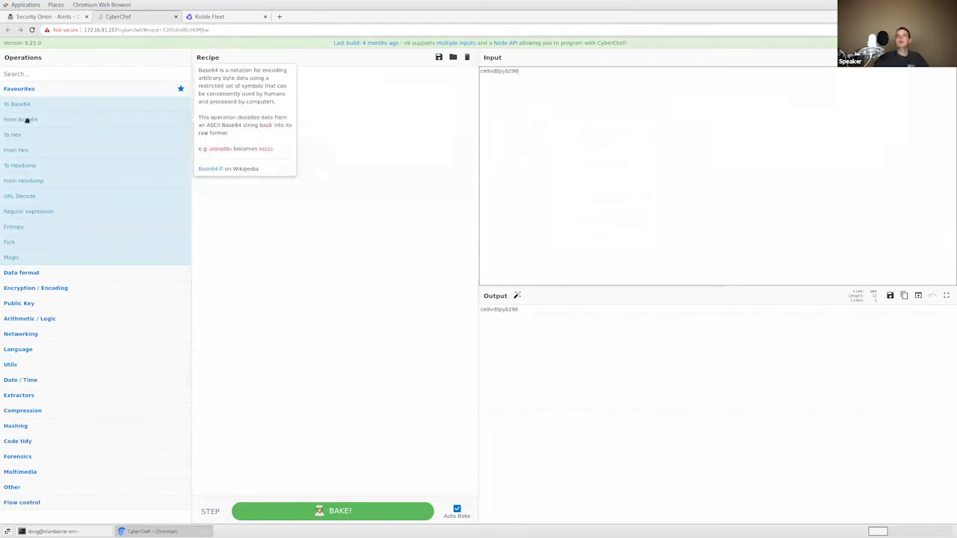
left_click_drag(76, 128, 273, 127)
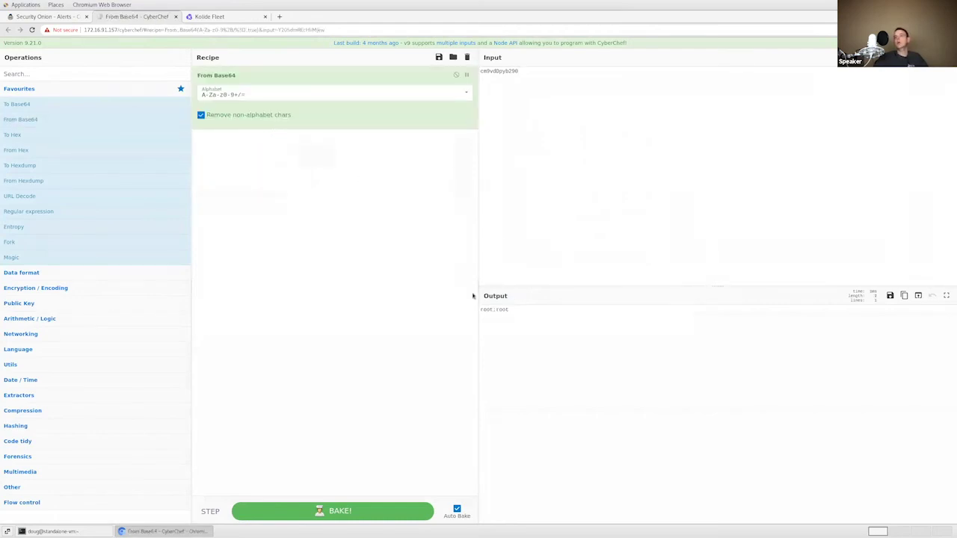
left_click(510, 309)
left_click_drag(508, 310, 471, 306)
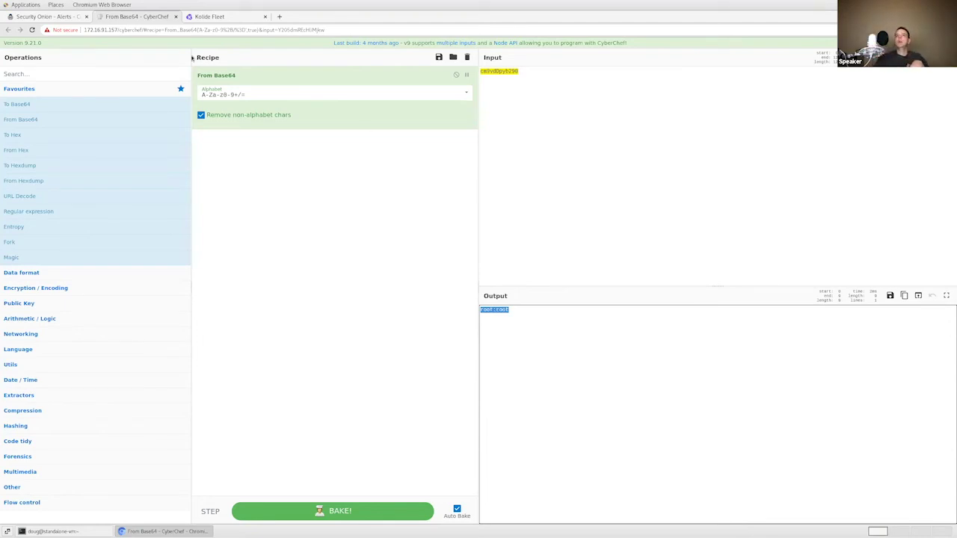
Step: Return to the Security Onion alert, open its packet capture as a plain-text transcript, and review the HTTP request and response page
left_click(79, 17)
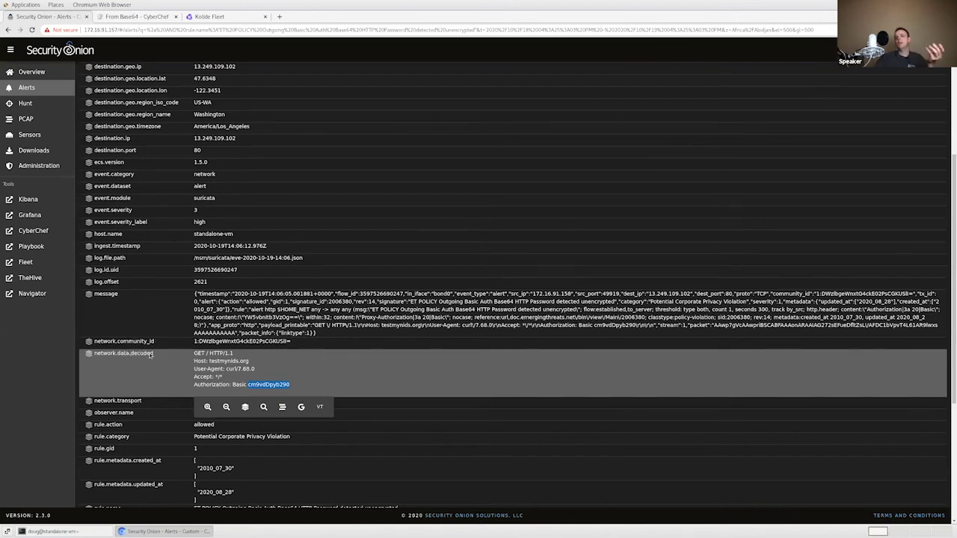
left_click(284, 385)
left_click_drag(284, 385, 193, 354)
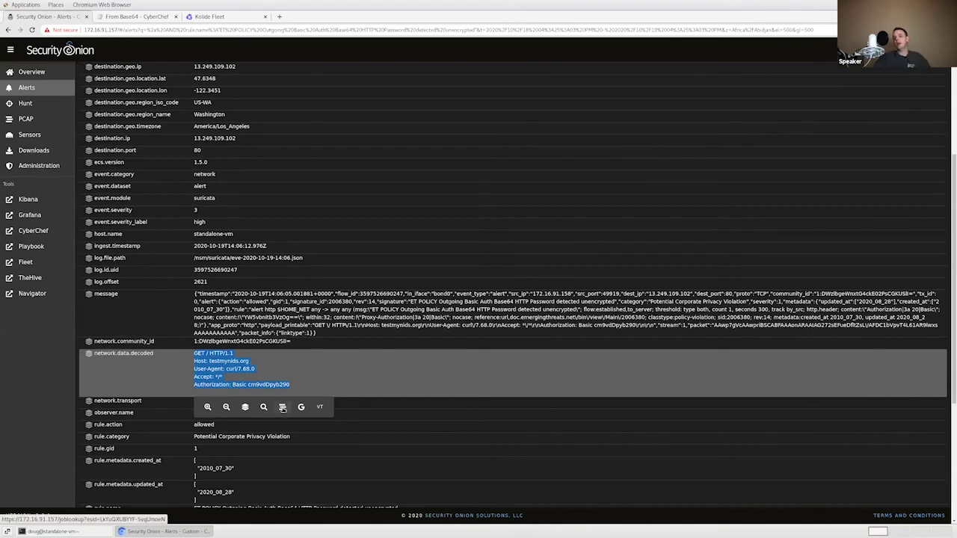
left_click(283, 408)
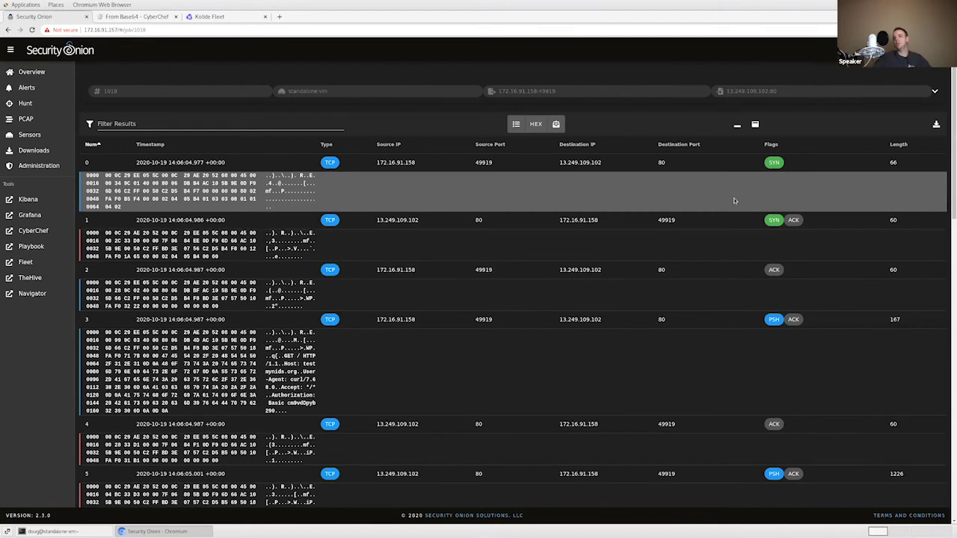
left_click(536, 124)
left_click(555, 124)
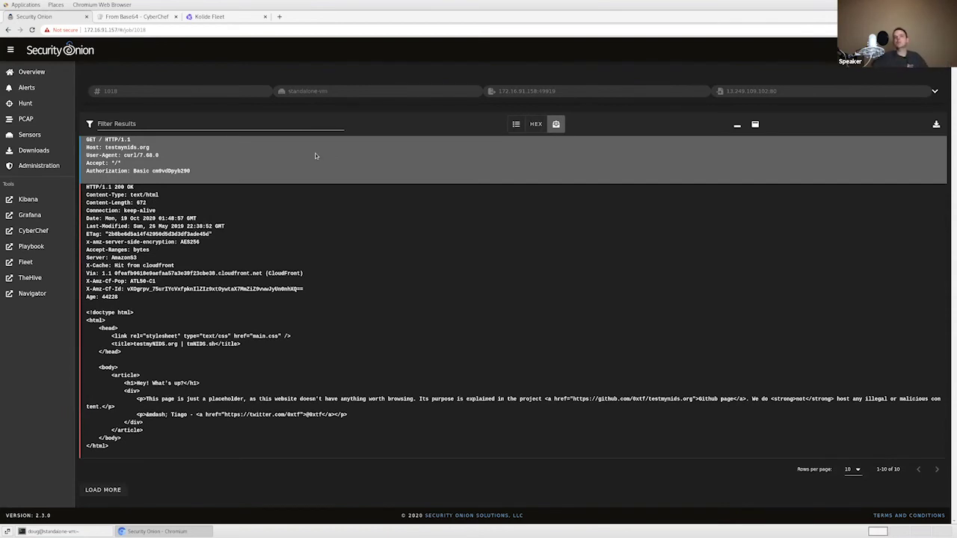
left_click_drag(200, 171, 142, 147)
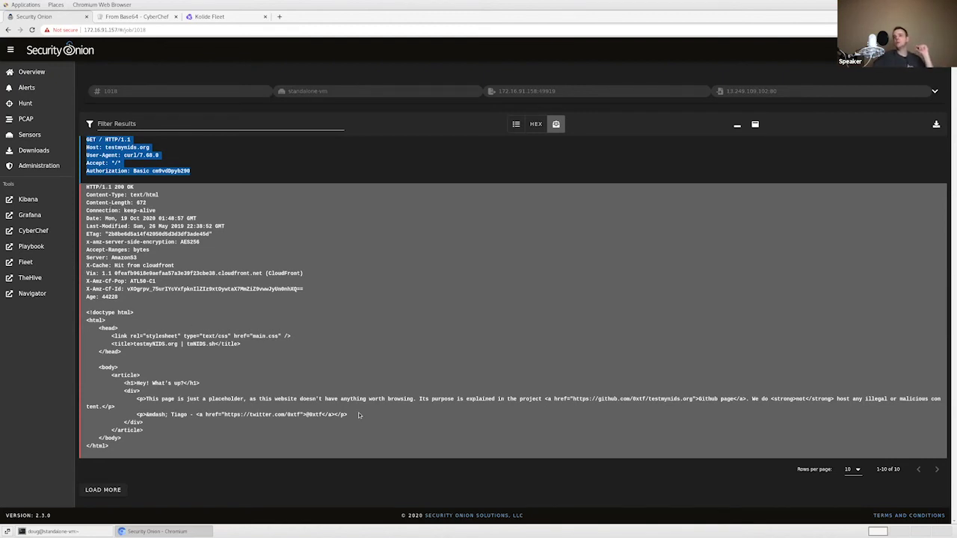
left_click_drag(148, 398, 284, 404)
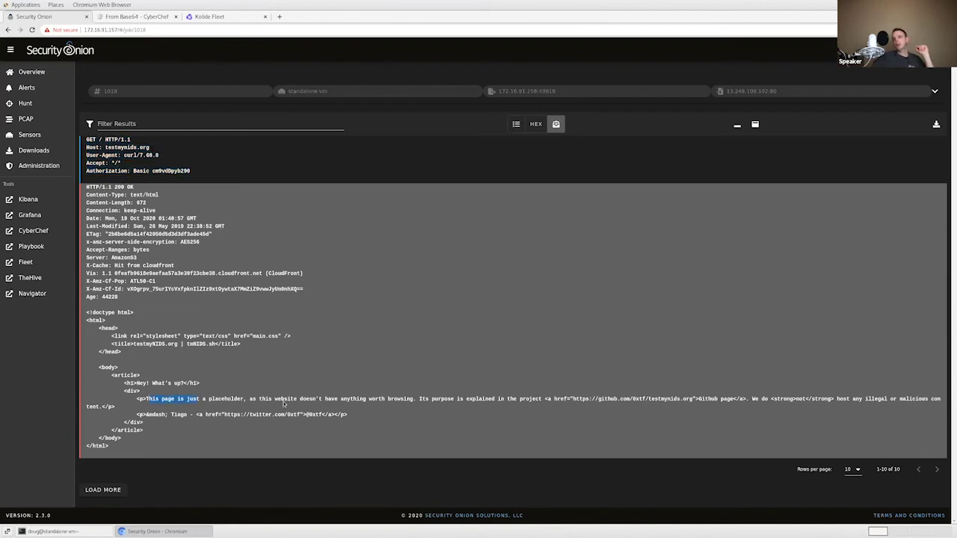
left_click_drag(394, 397, 538, 404)
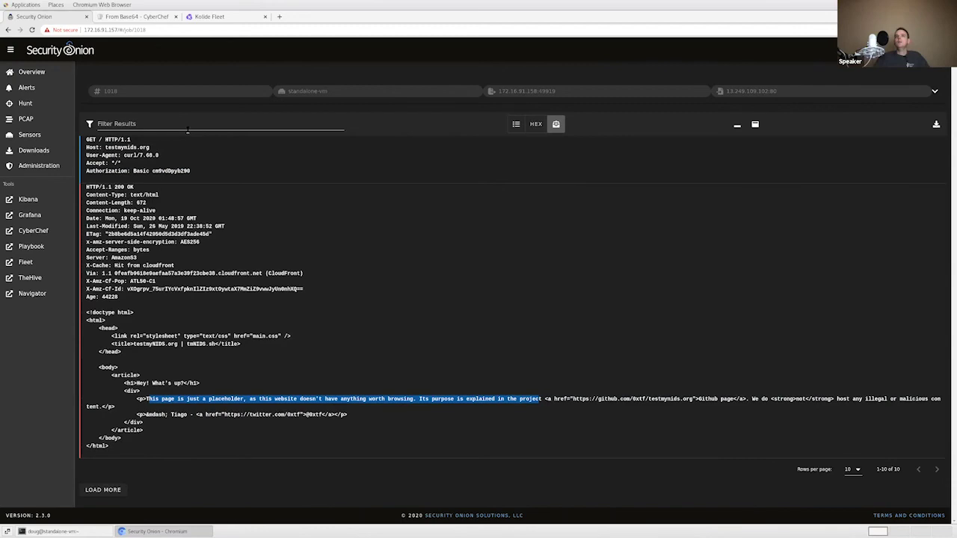
Step: Return to the grouped alerts and escalate "ET POLICY Outgoing Basic Auth Base64 HTTP Password detected unencrypted"
left_click(43, 89)
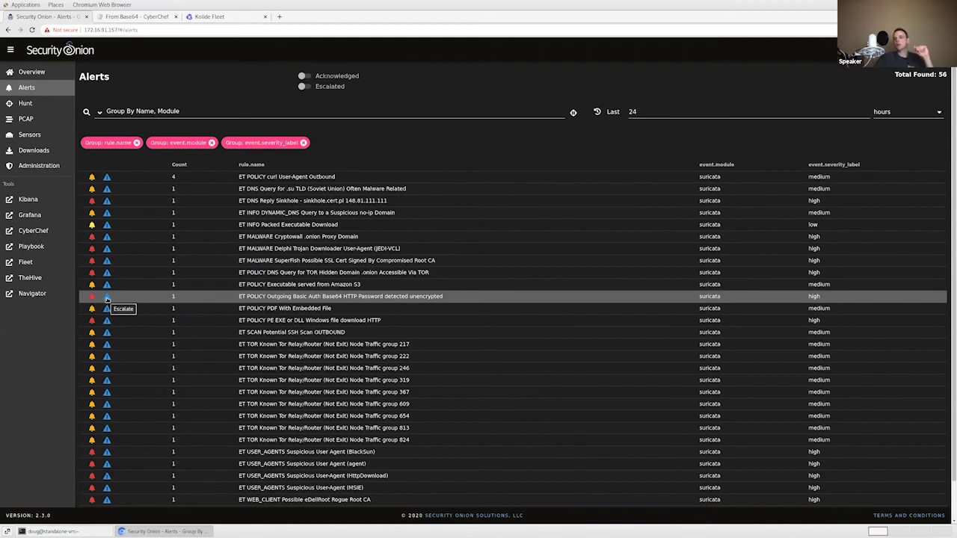
left_click(106, 298)
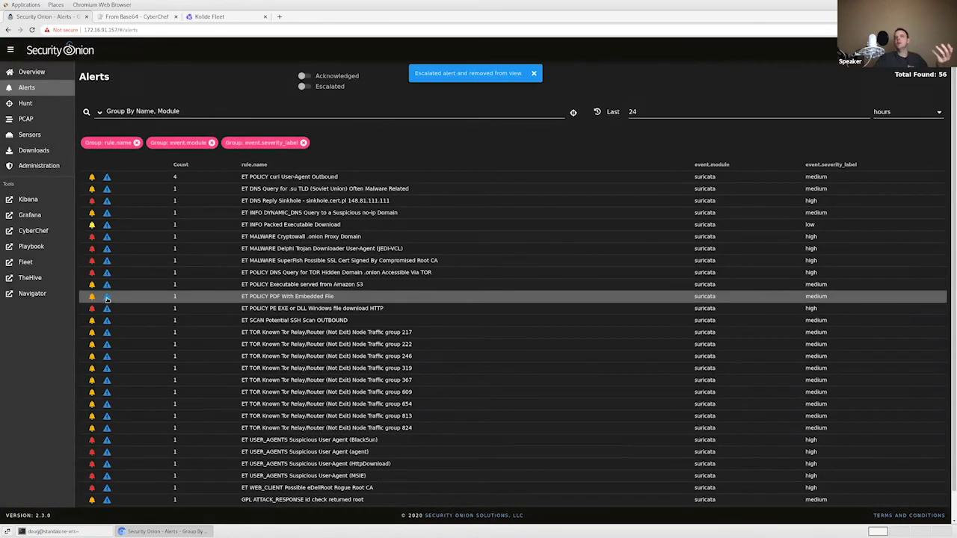
Step: Sign in to TheHive with the account login and password, and open the case for the escalated Outgoing Basic Auth alert
left_click(29, 278)
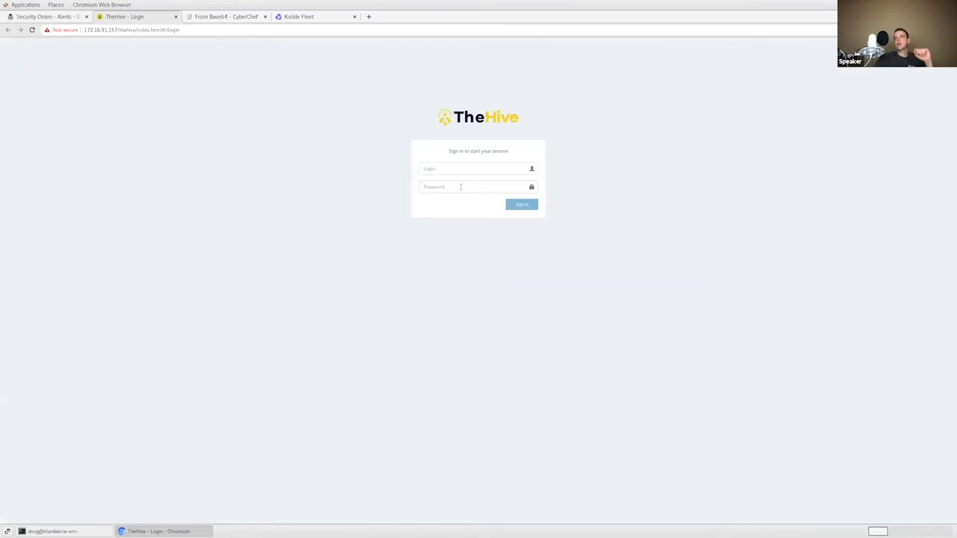
left_click(440, 170)
type("doug")
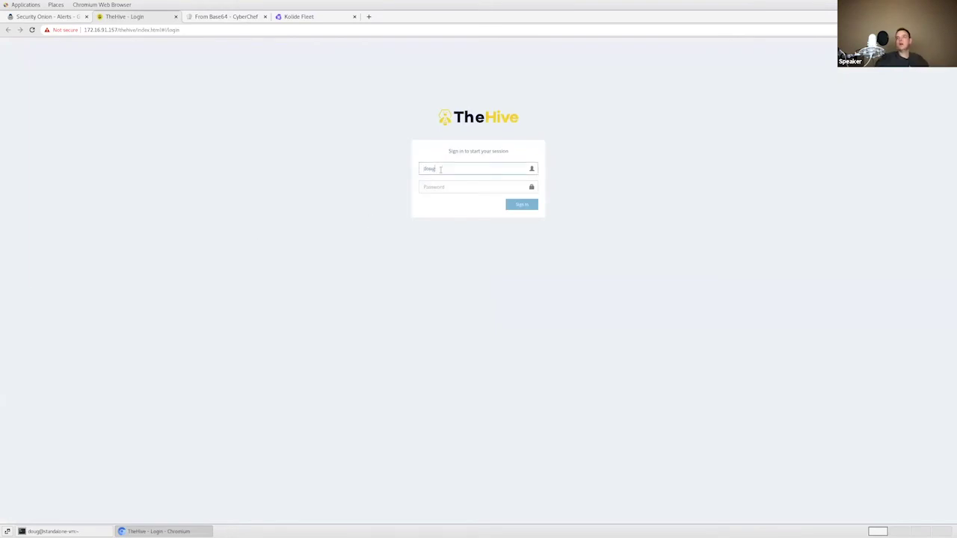
type("@example.com")
key("Tab")
type("********")
key("Return")
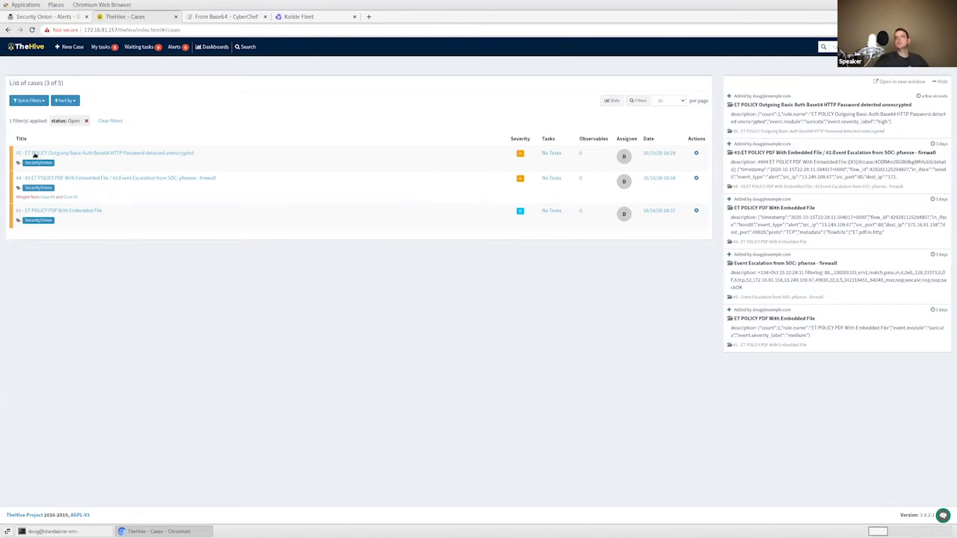
left_click(124, 154)
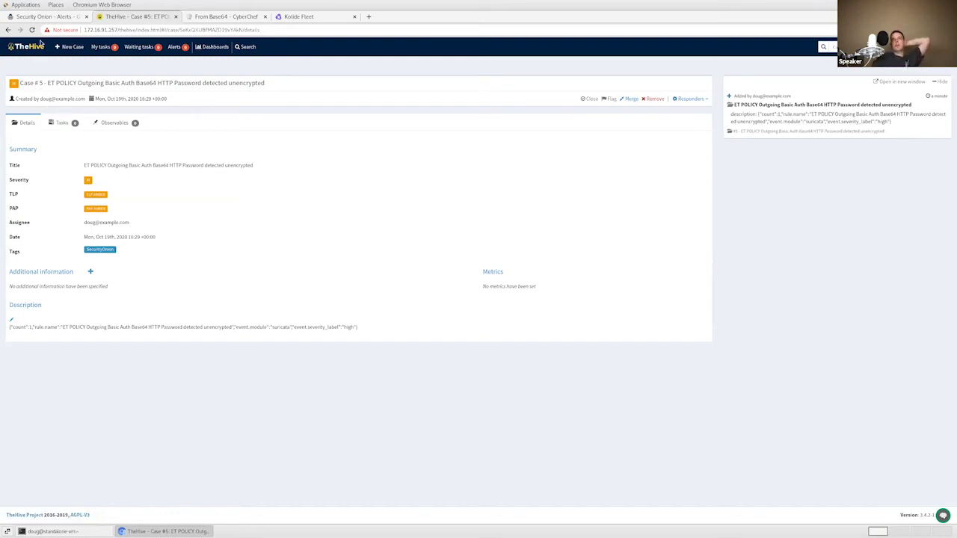
Step: Switch back to the Security Onion alerts and hunt for events matching "ET POLICY PDF With Embedded File"
left_click(45, 16)
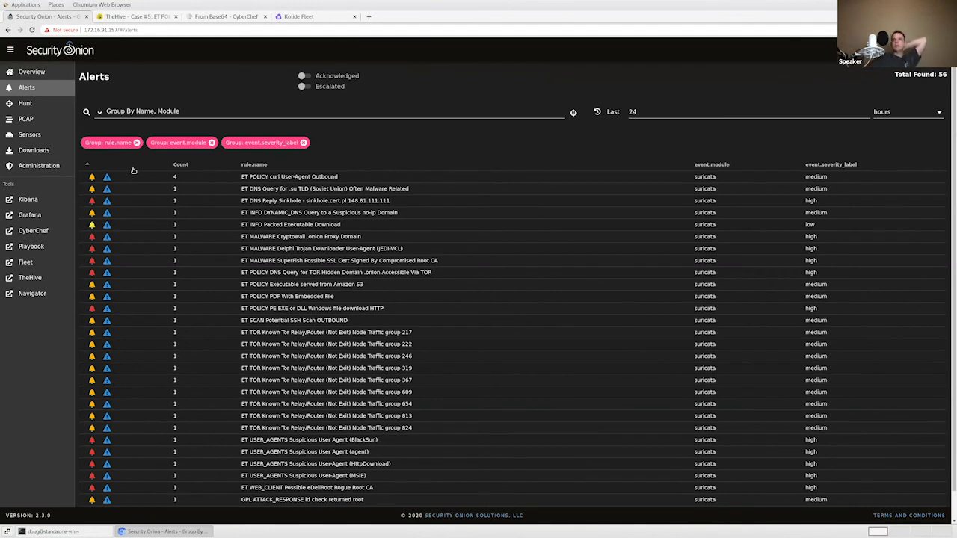
left_click(285, 296)
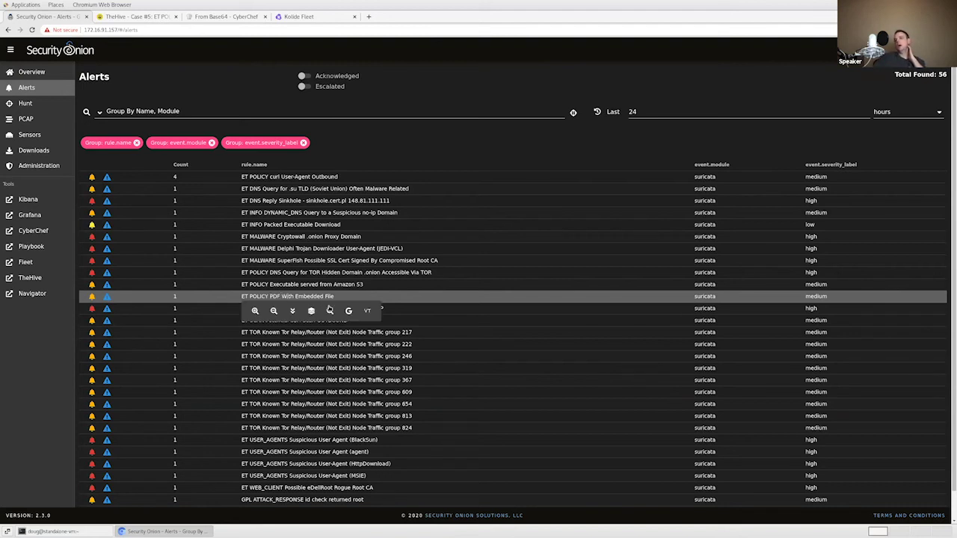
left_click(329, 311)
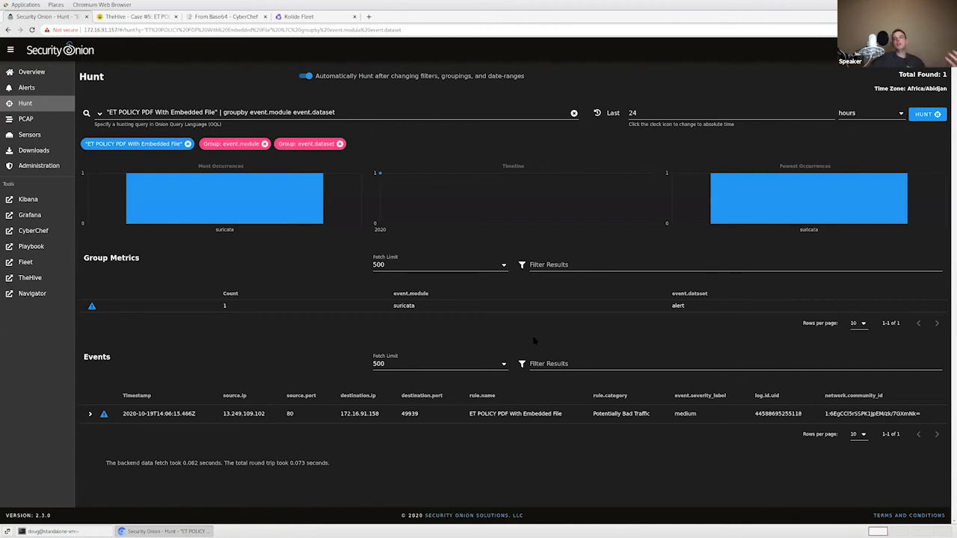
Step: Open the packet capture for the "ET POLICY PDF With Embedded File" event and inspect its HTTP request
left_click(510, 414)
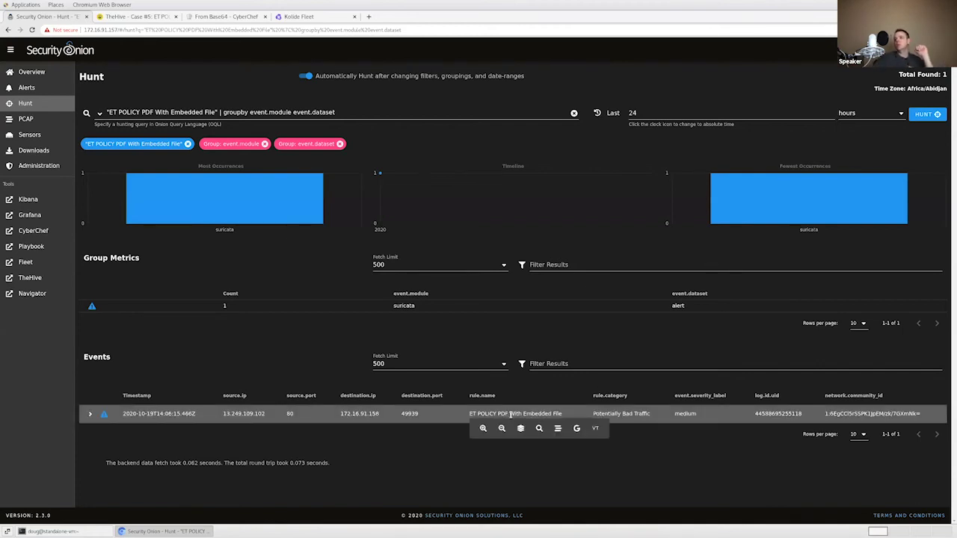
left_click(558, 428)
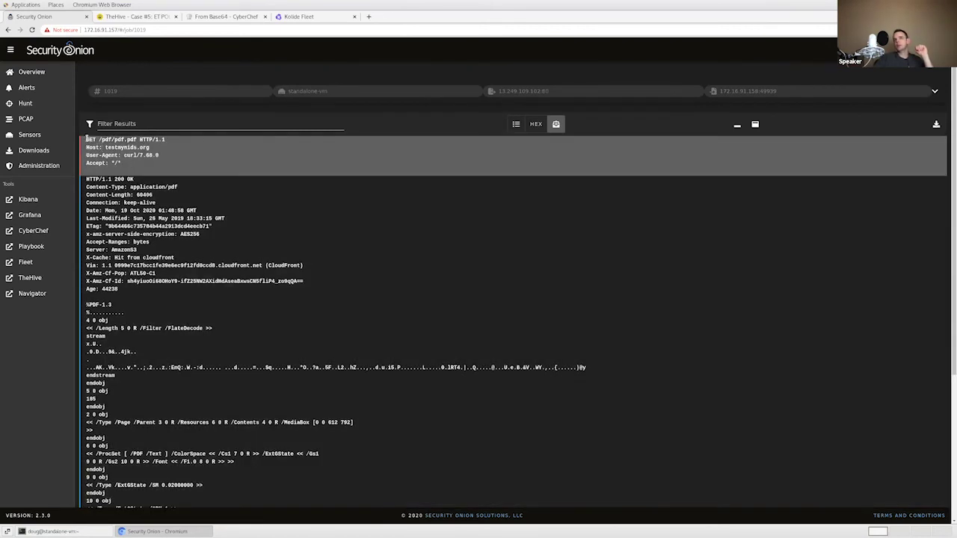
left_click_drag(85, 139, 91, 139)
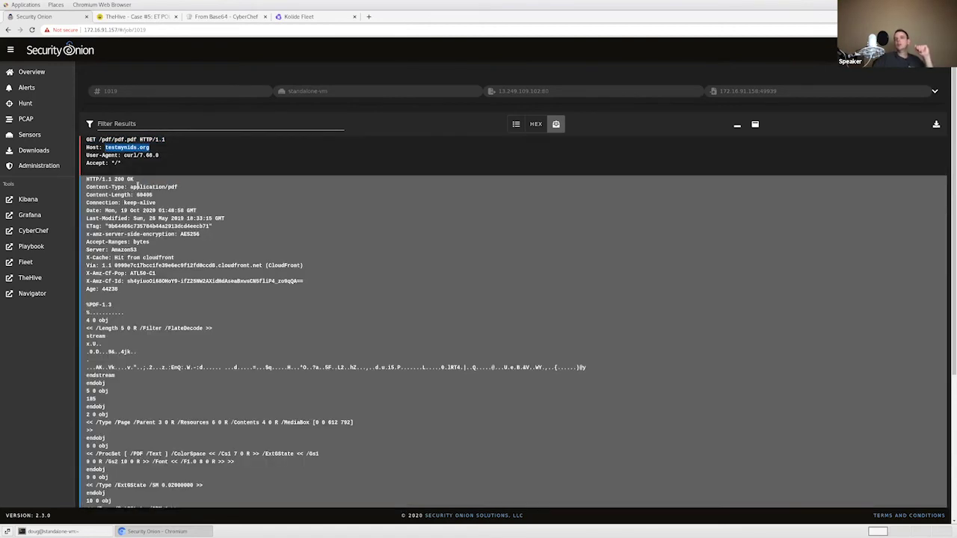
Step: Review the PDF content type and payload in the packet transcript, and download the capture and open it in NetworkMiner
left_click_drag(130, 186, 199, 186)
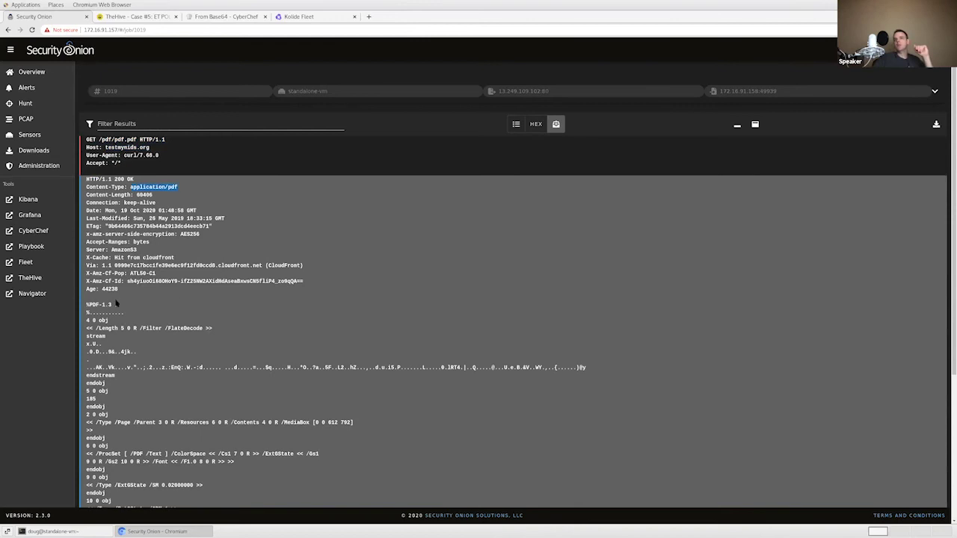
left_click_drag(87, 305, 109, 391)
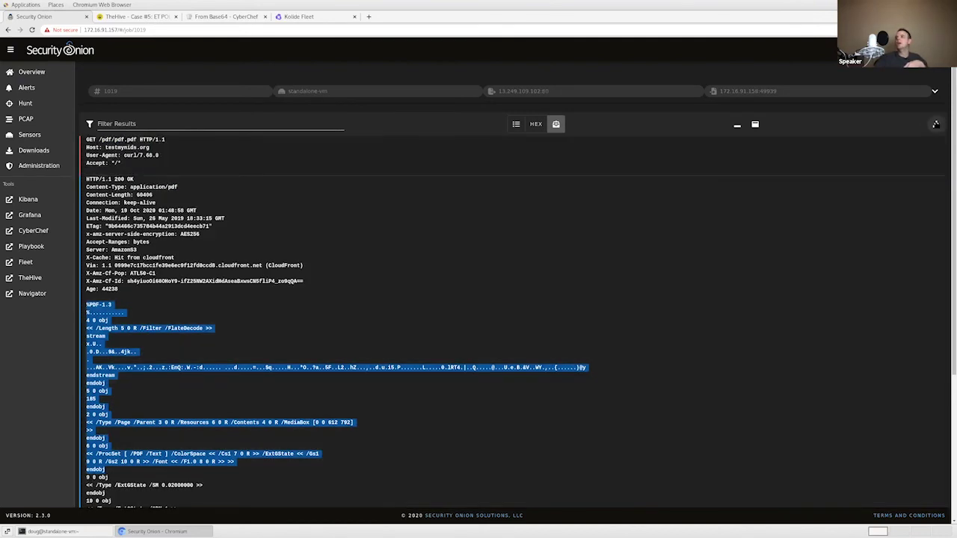
left_click(935, 125)
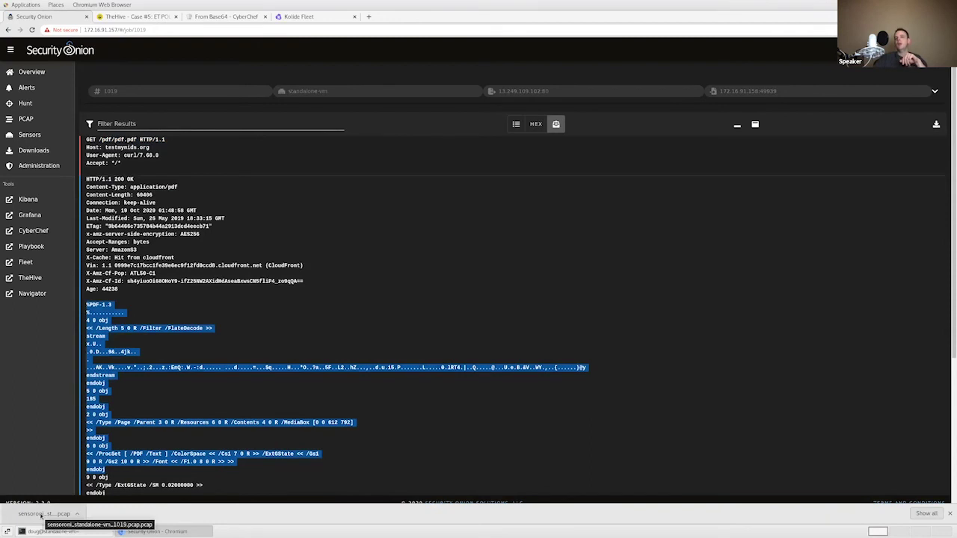
left_click(41, 515)
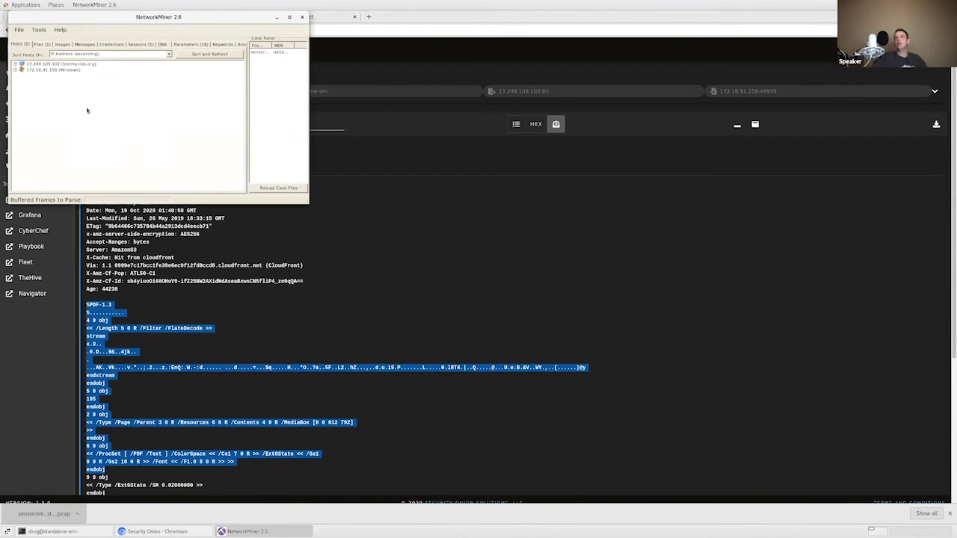
Step: List the files NetworkMiner extracted from the capture and open the folder containing pdf.pdf
left_click_drag(87, 18, 89, 41)
left_click(43, 65)
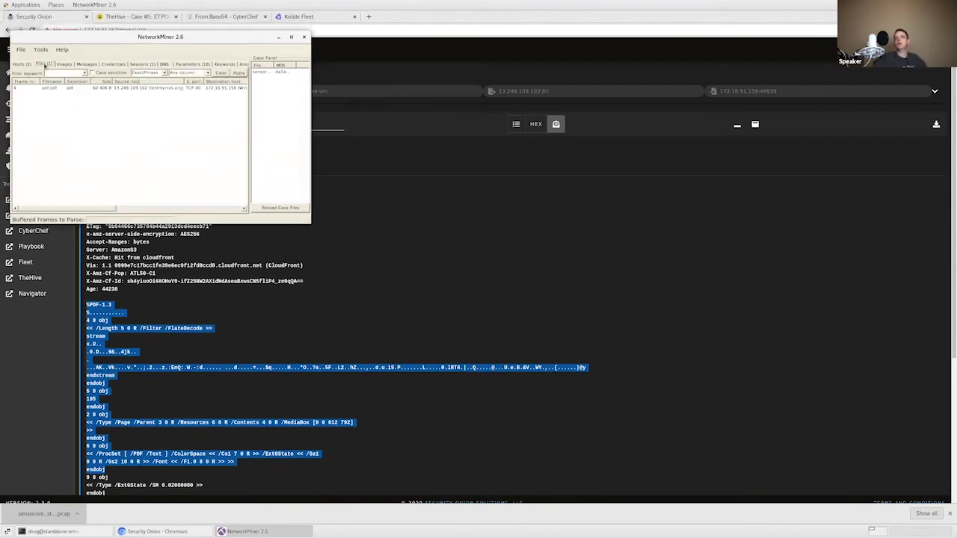
left_click(93, 88)
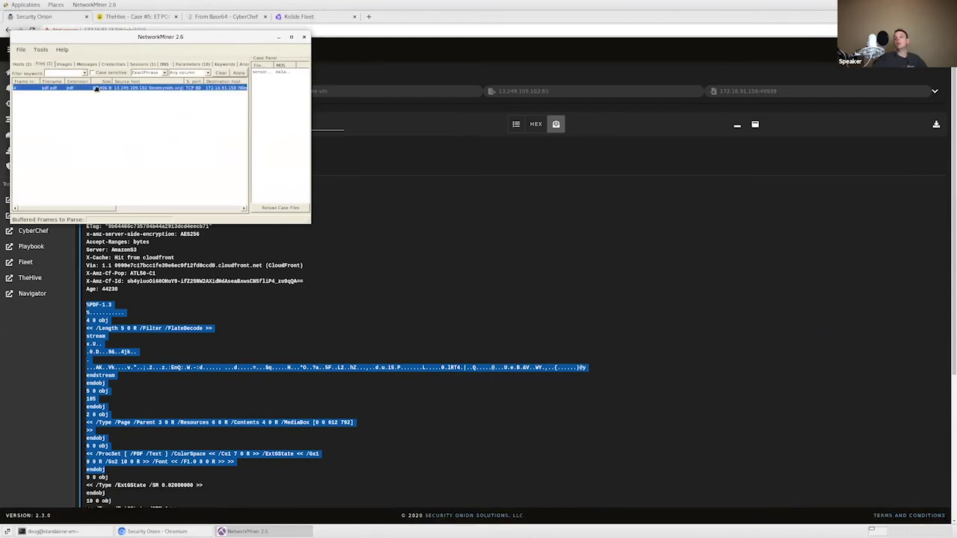
right_click(97, 88)
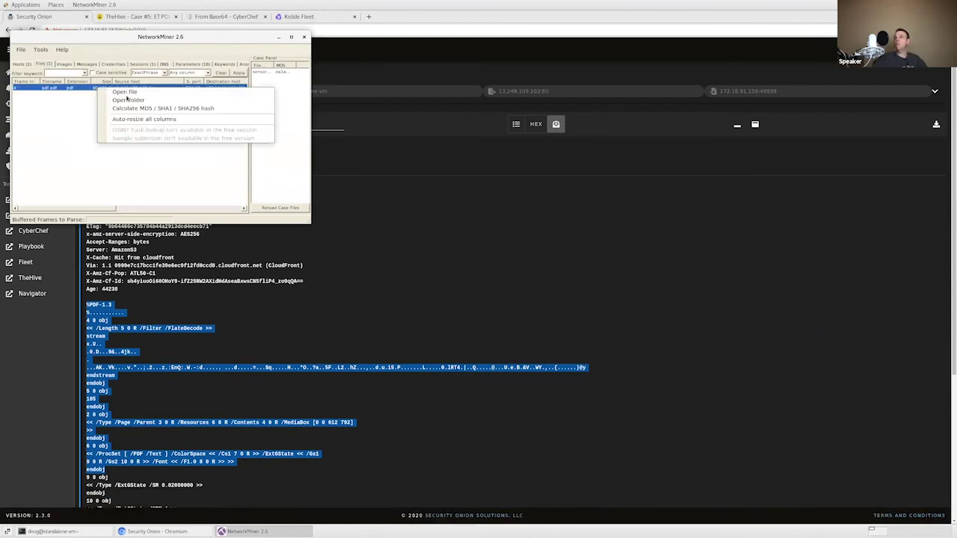
left_click(135, 101)
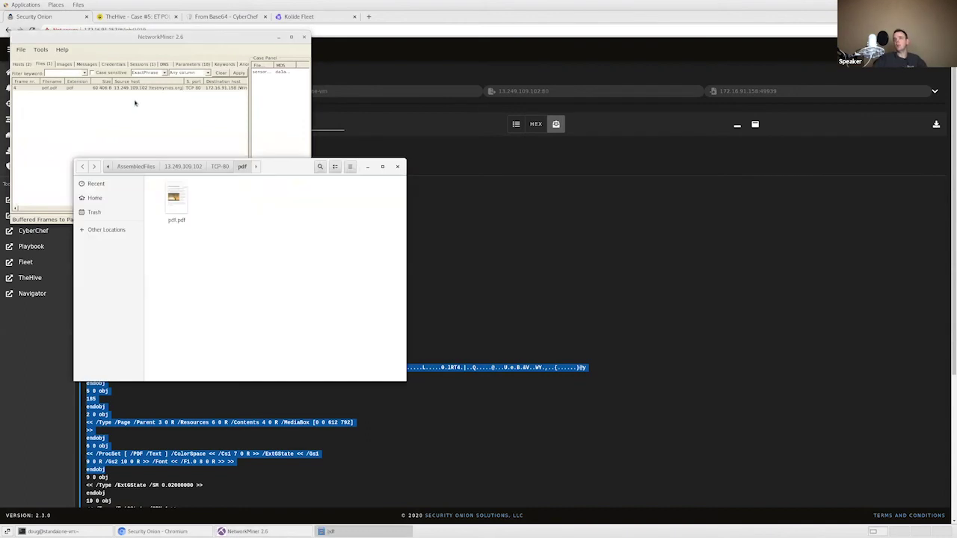
Step: Open the extracted pdf.pdf, check its page text, and close the document
left_click(178, 202)
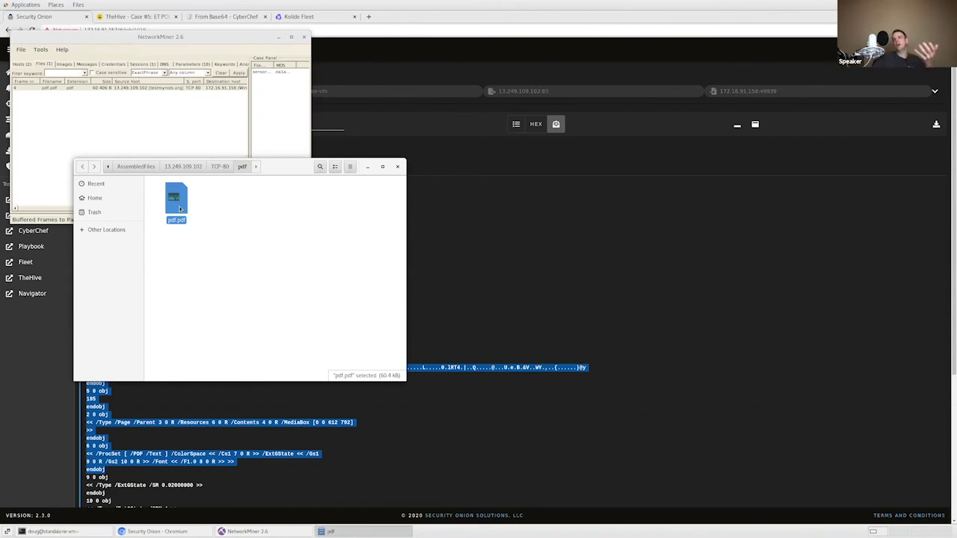
double_click(180, 209)
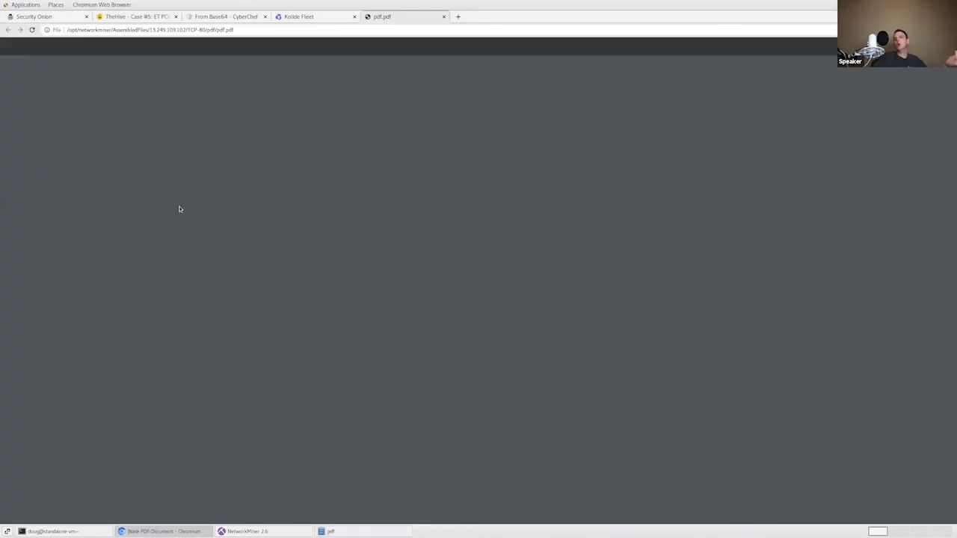
left_click_drag(366, 101, 482, 104)
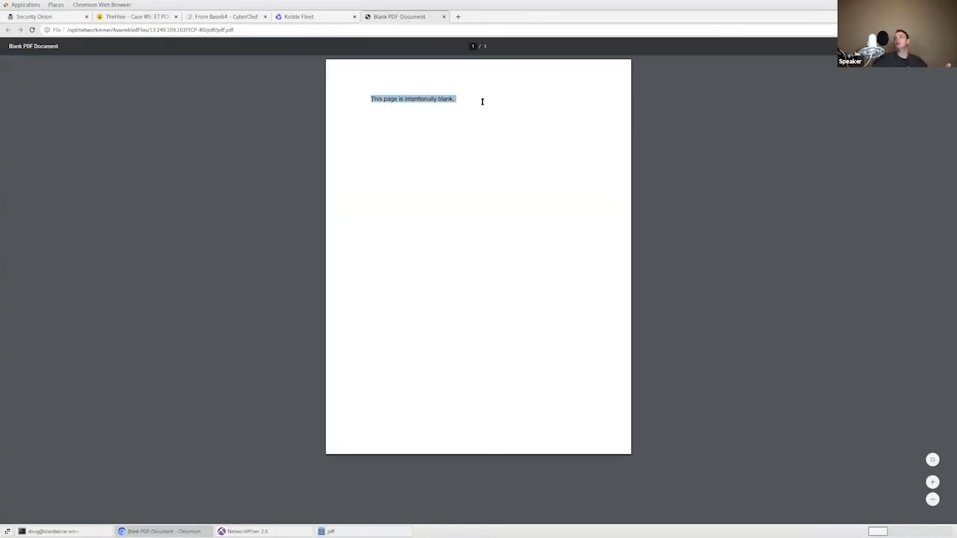
left_click(443, 18)
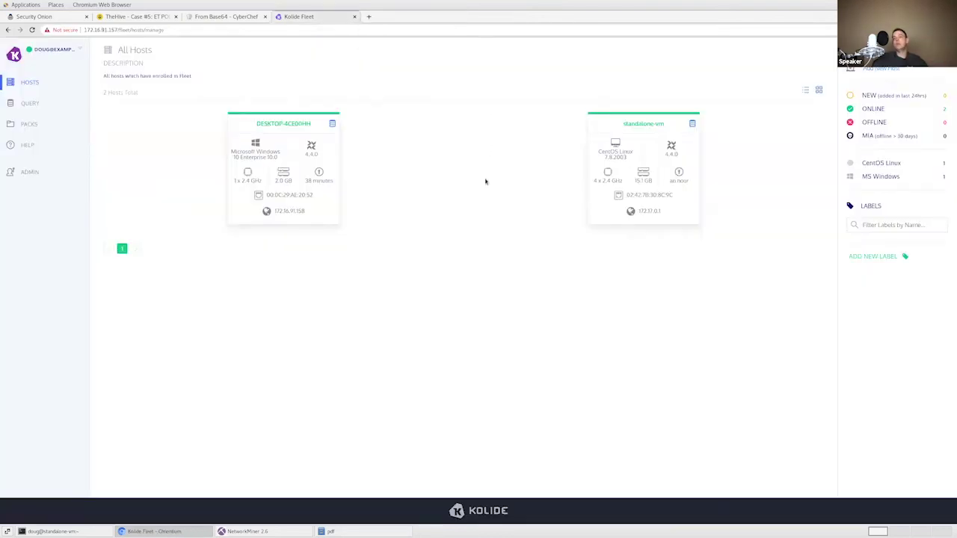
Step: Return to the Security Onion alerts and show only those matching "ET POLICY PDF With Embedded File"
key("alt+Tab")
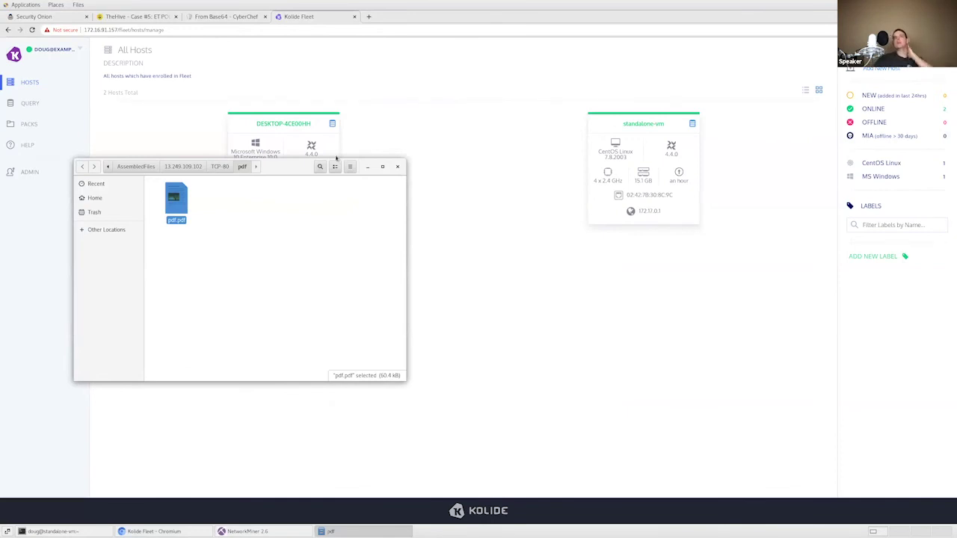
left_click(62, 16)
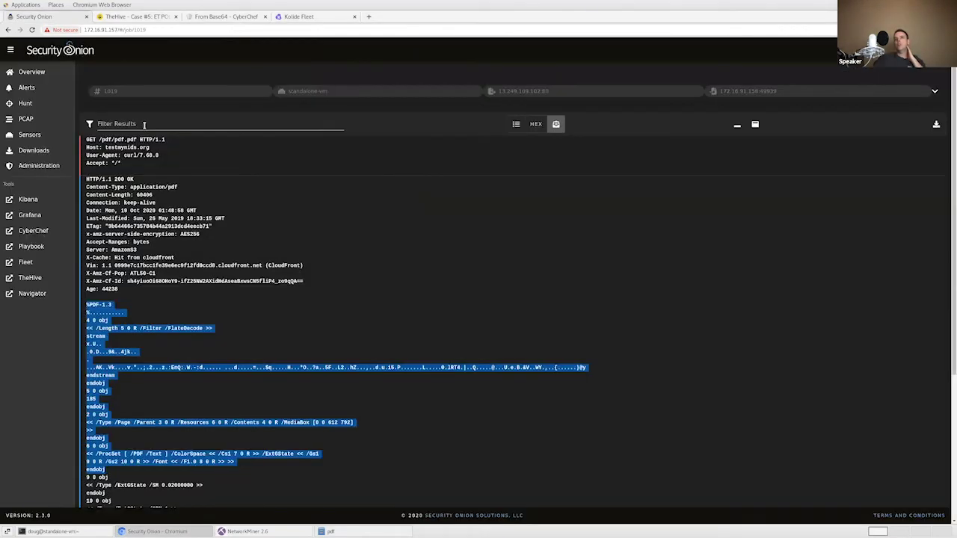
left_click(24, 93)
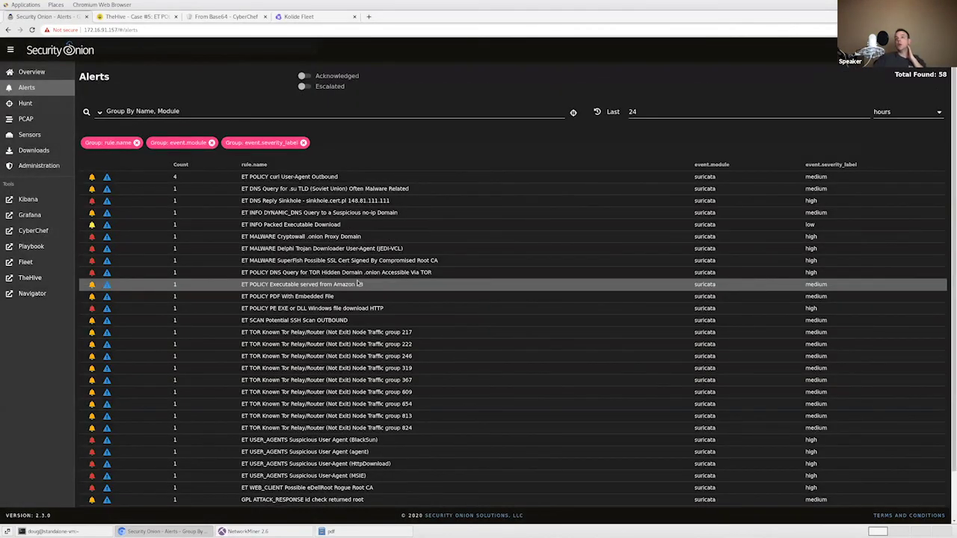
left_click(273, 295)
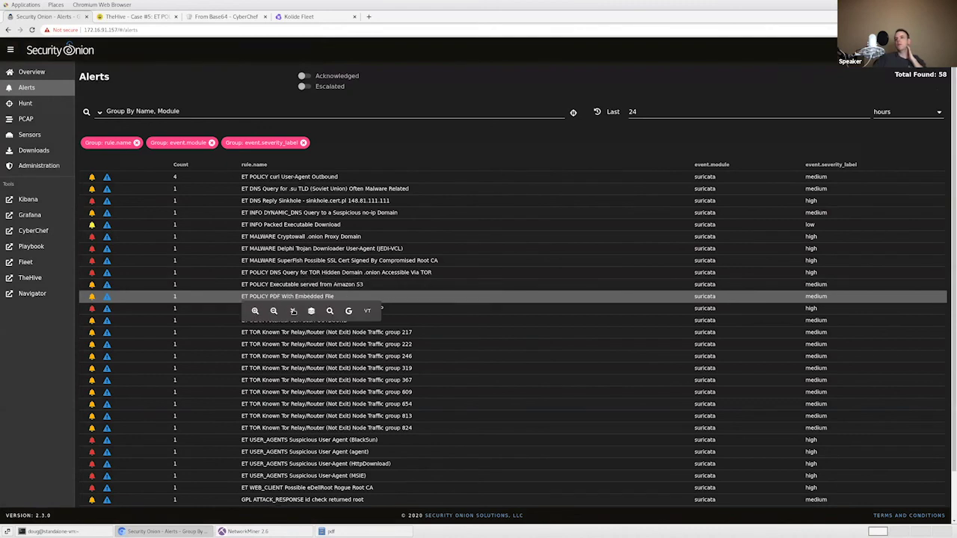
left_click(292, 311)
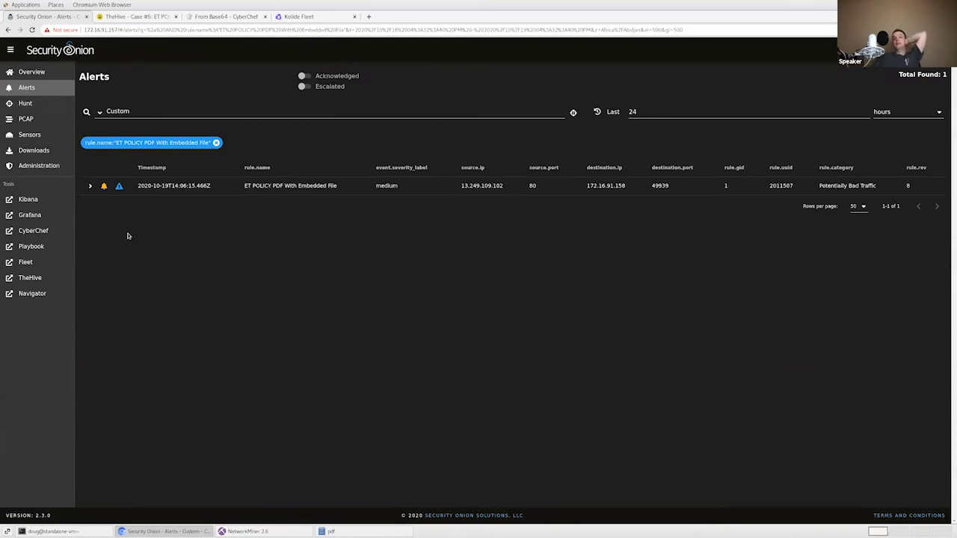
Step: Expand the "ET POLICY PDF With Embedded File" alert and hunt for its network.community_id value
left_click(91, 186)
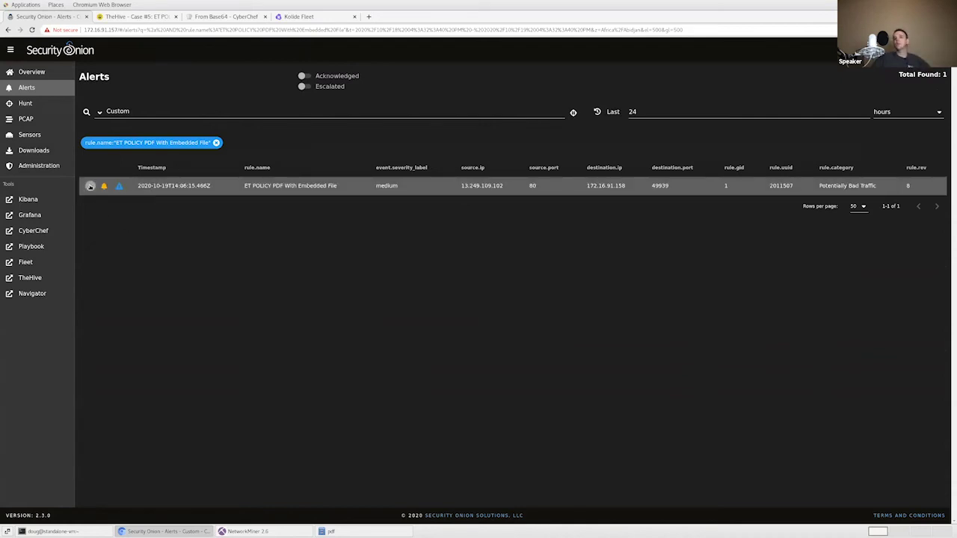
scroll(149, 274, "down", 7)
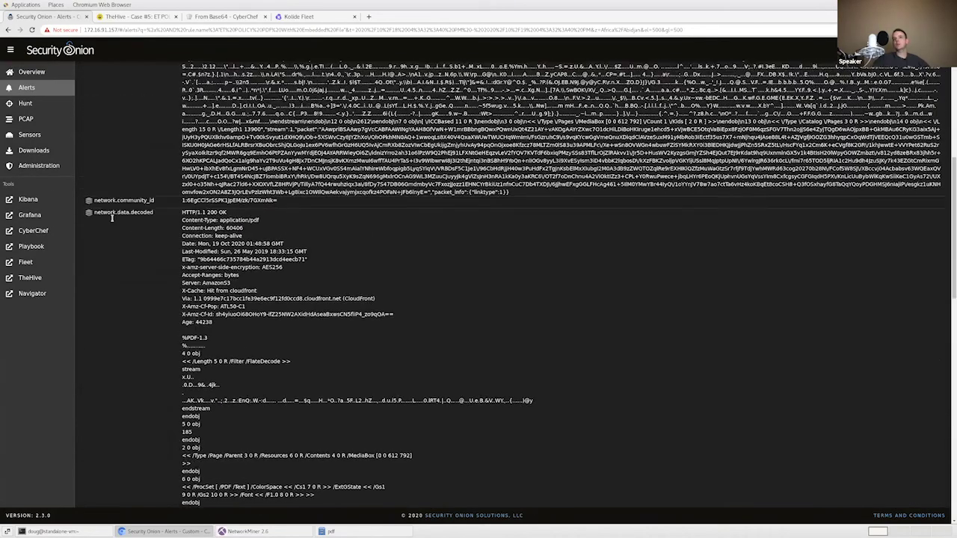
scroll(98, 221, "up", 2)
double_click(119, 220)
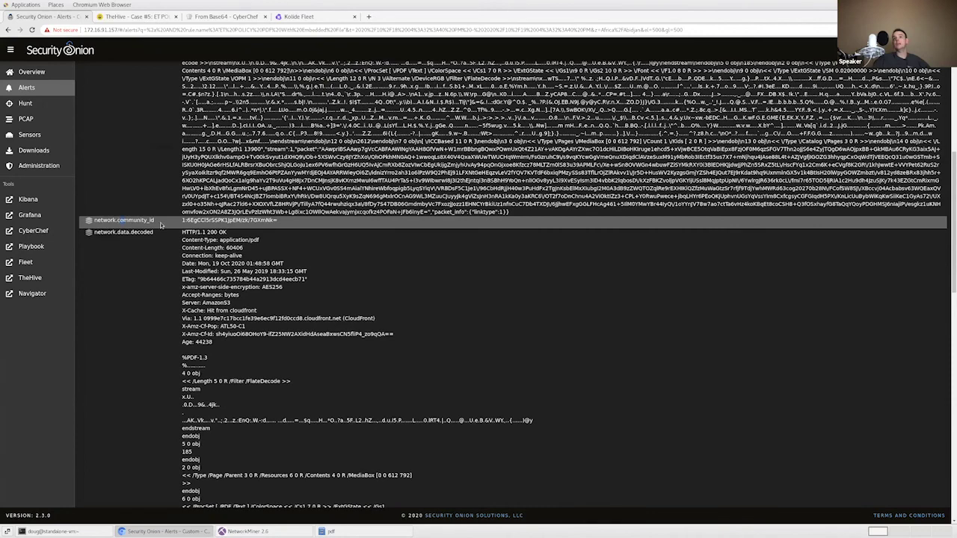
left_click(226, 219)
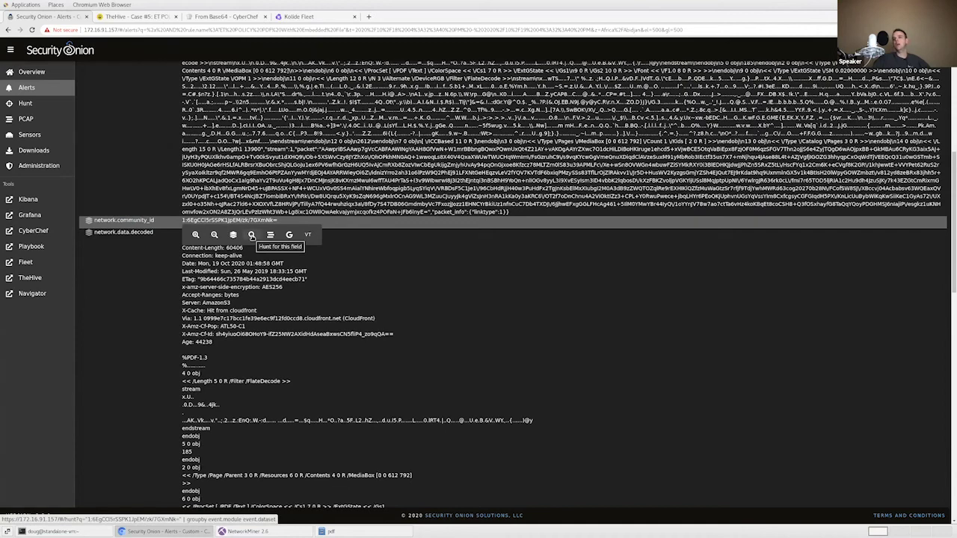
left_click(251, 235)
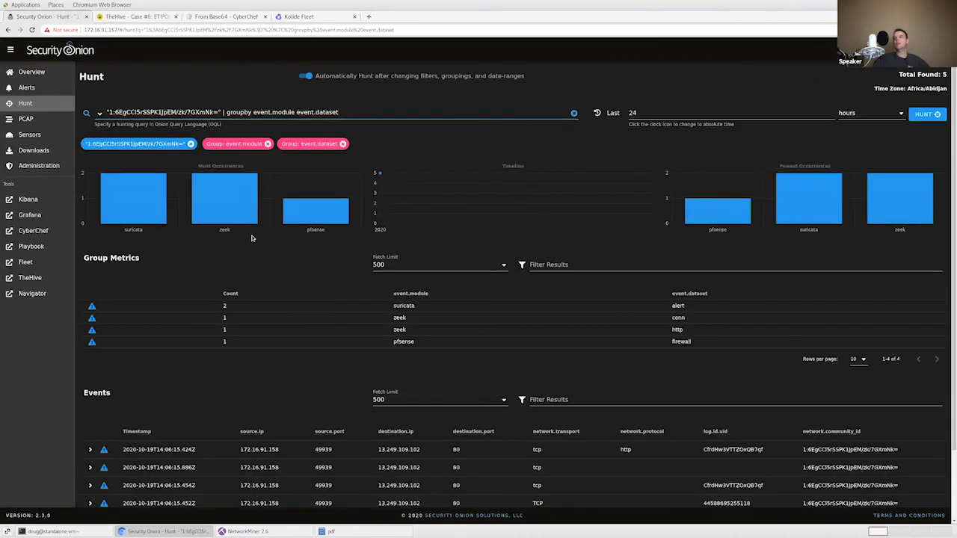
Step: Clear the community ID query in Hunt and list events without any query
left_click(210, 121)
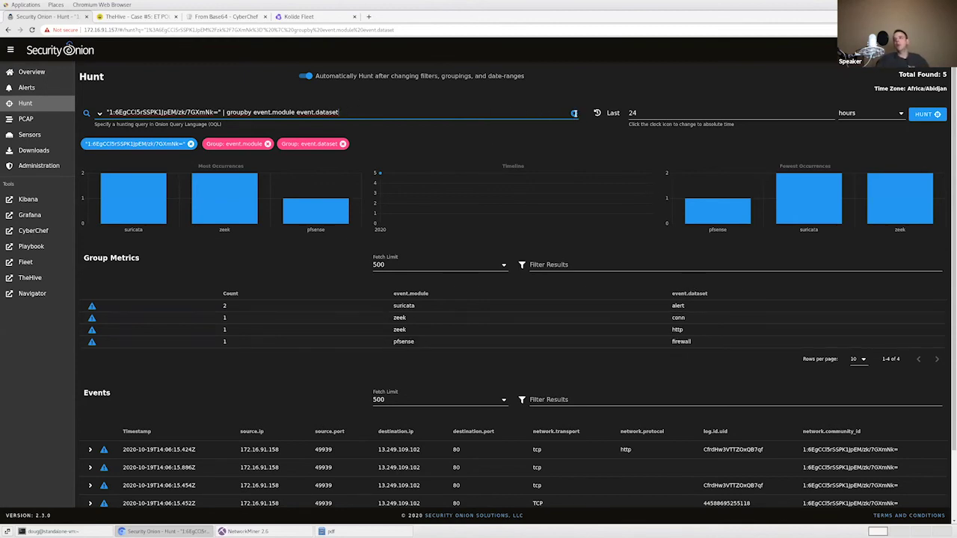
left_click(573, 113)
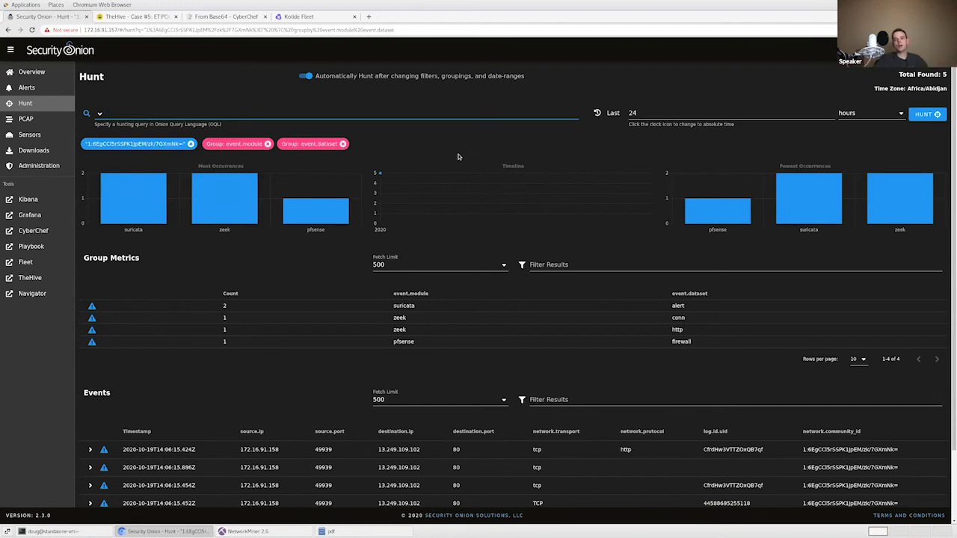
left_click(834, 451)
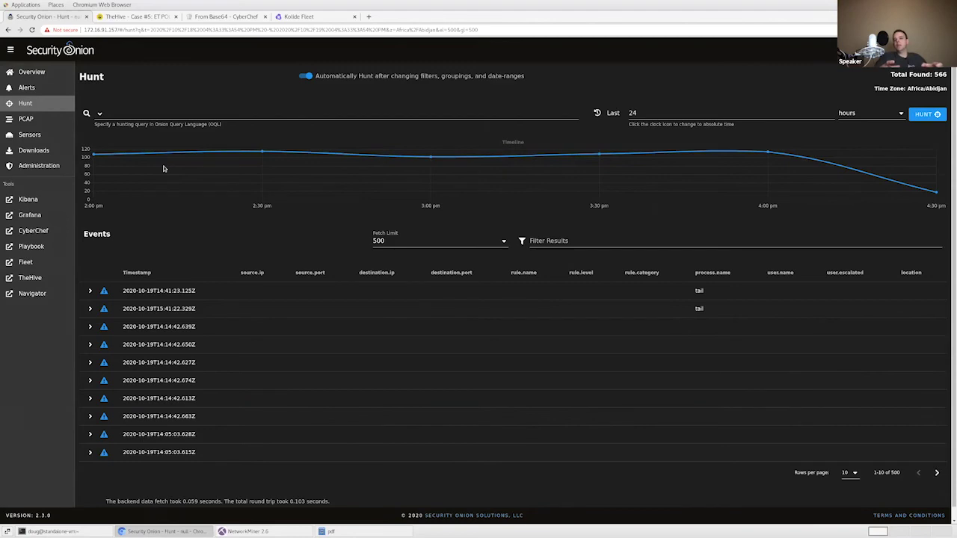
Step: Reopen Hunt and run the predefined HTTP query grouped by http.method and http.useragent
left_click(27, 88)
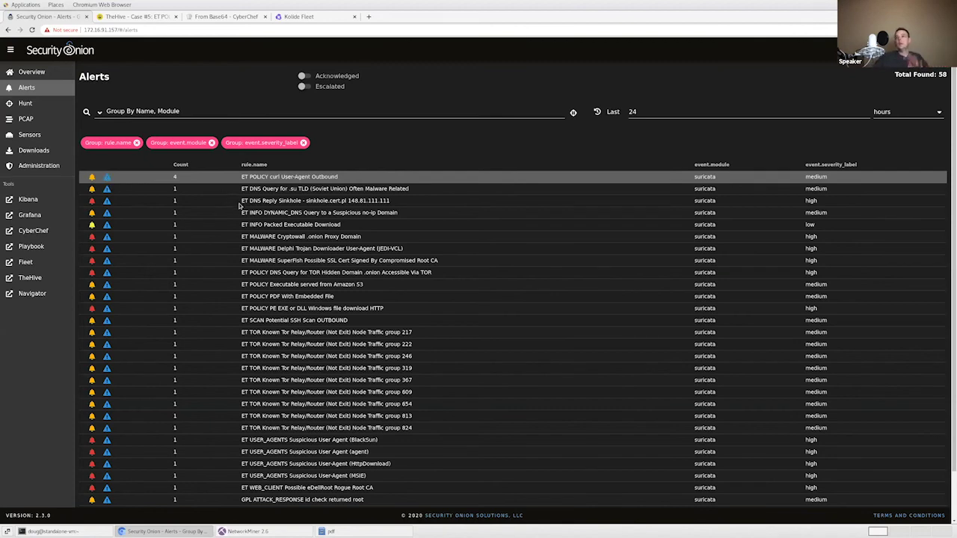
left_click(26, 104)
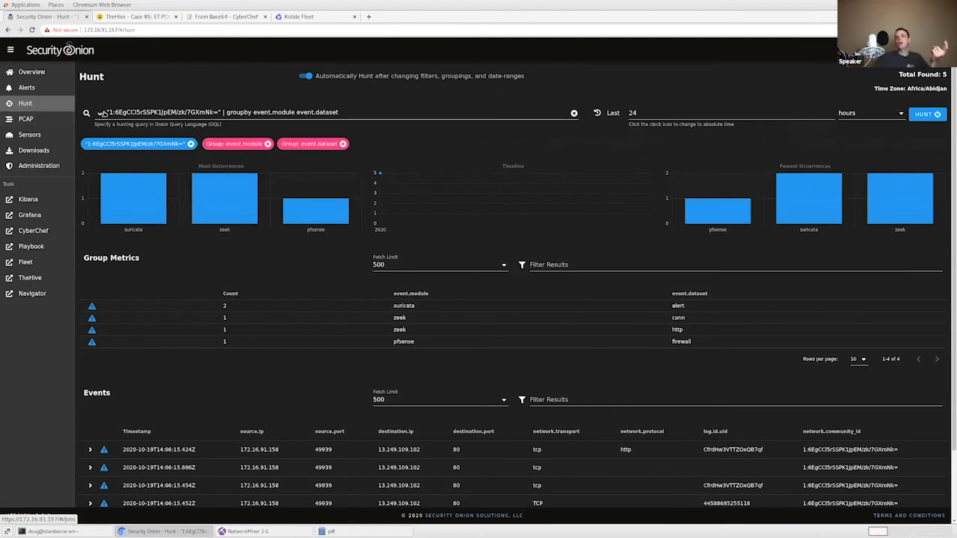
left_click(101, 112)
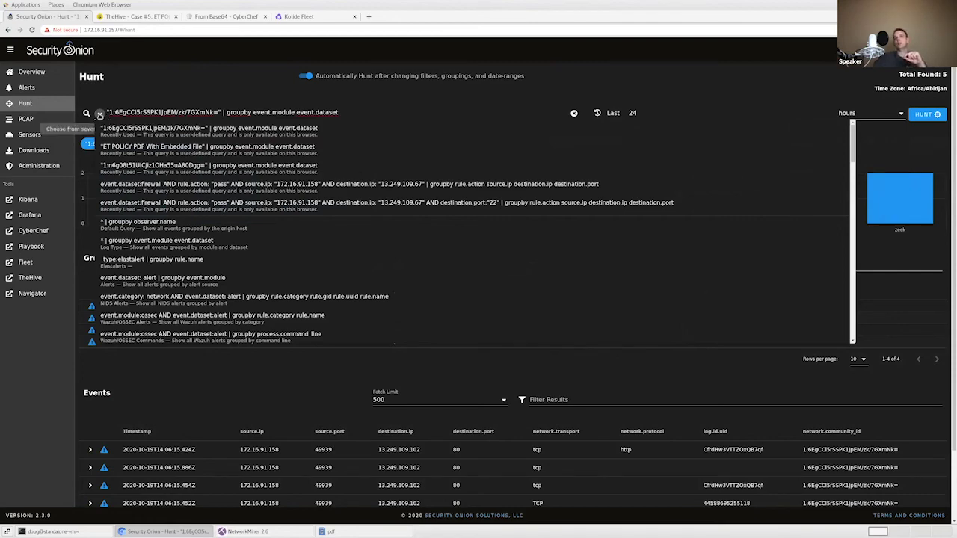
scroll(150, 269, "down", 3)
scroll(150, 269, "down", 3)
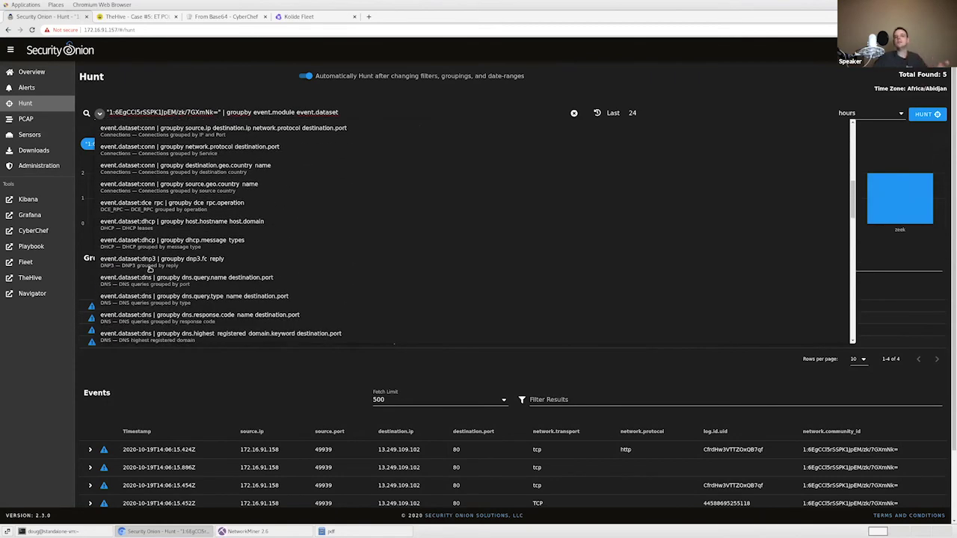
scroll(149, 269, "down", 1)
scroll(149, 269, "down", 3)
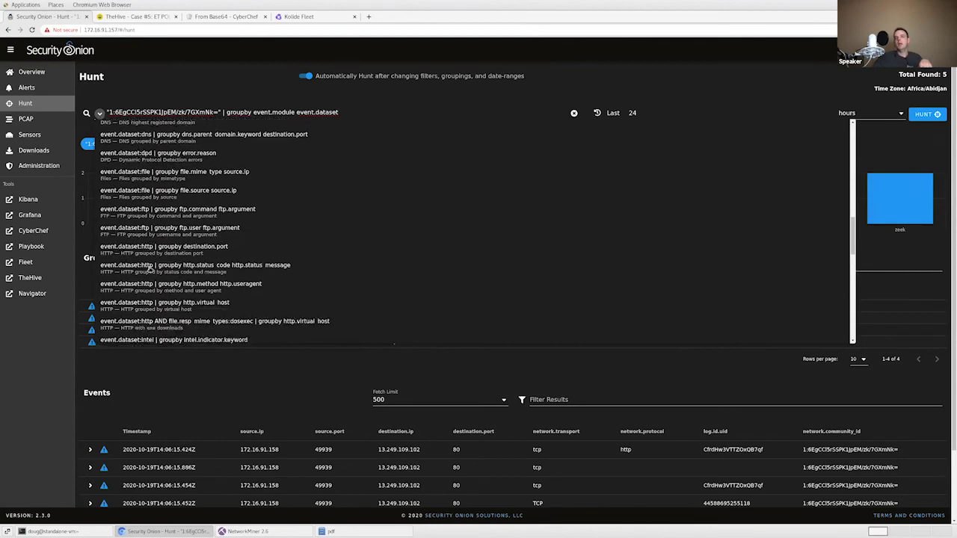
scroll(151, 269, "down", 1)
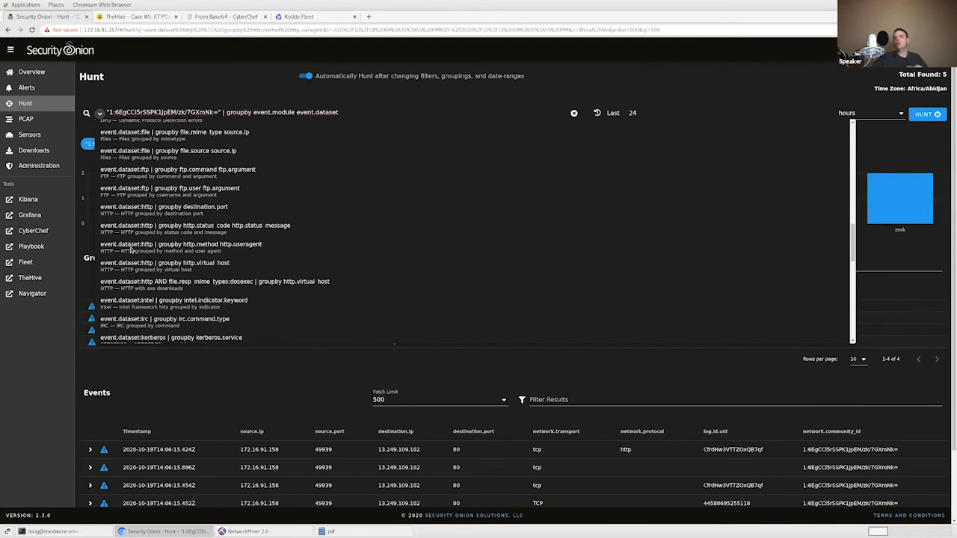
left_click(130, 246)
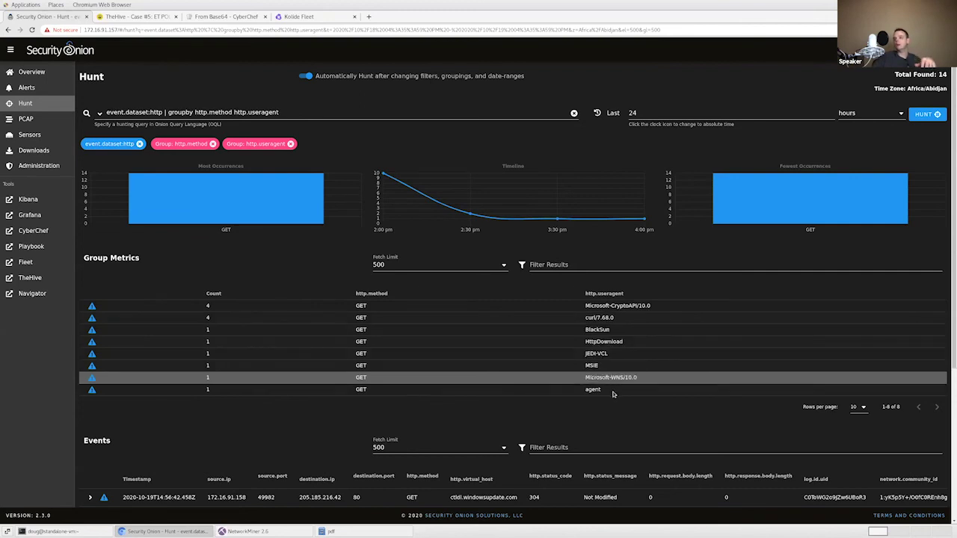
Step: Narrow the HTTP hunt to the "BlackSun" user agent and expand the matching event's details
left_click(597, 330)
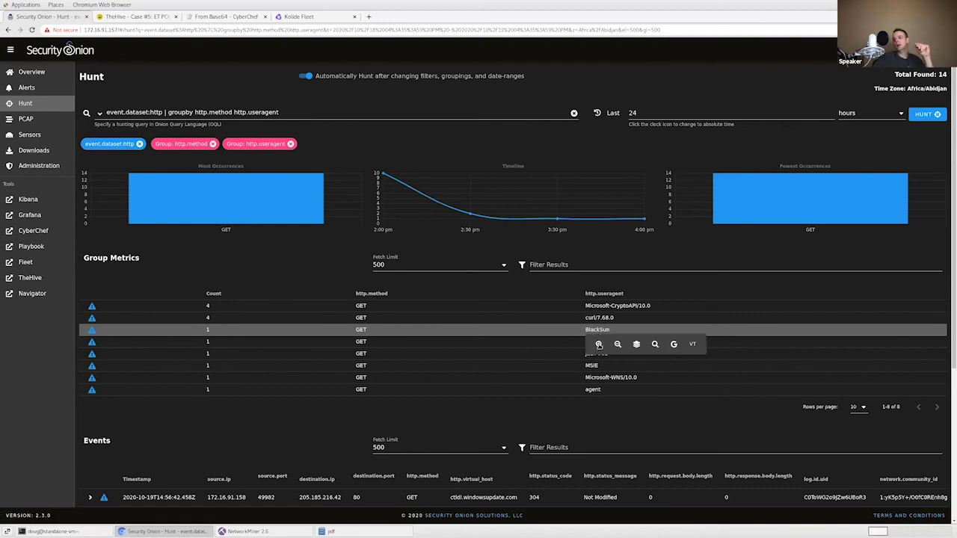
left_click(599, 343)
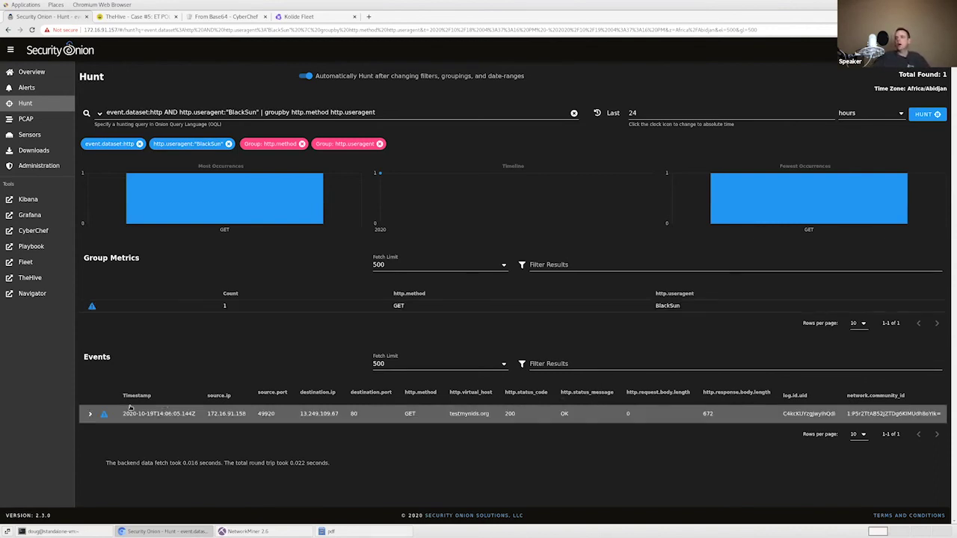
left_click(89, 415)
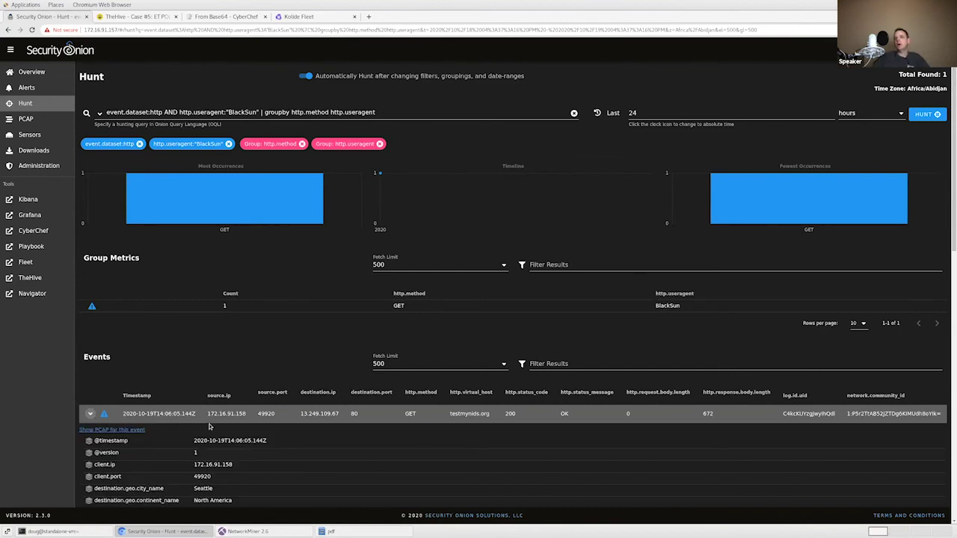
Step: Review the field details of the expanded "BlackSun" HTTP event and collapse it again
scroll(210, 426, "down", 3)
scroll(211, 426, "down", 5)
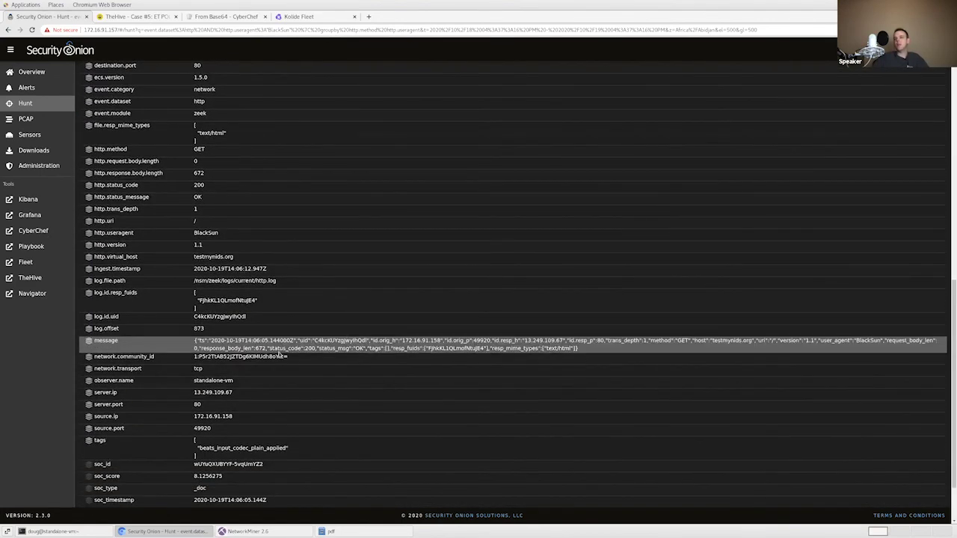
scroll(265, 359, "up", 8)
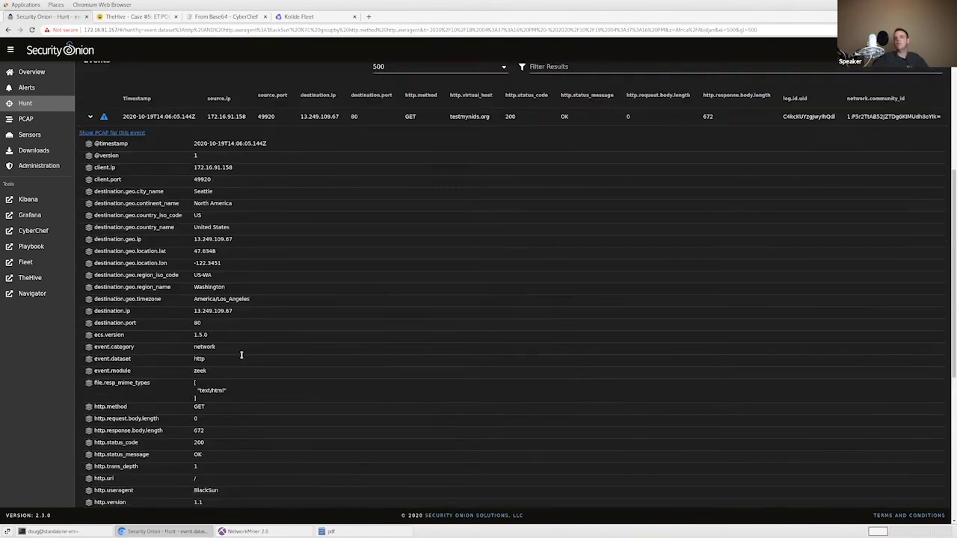
left_click(91, 314)
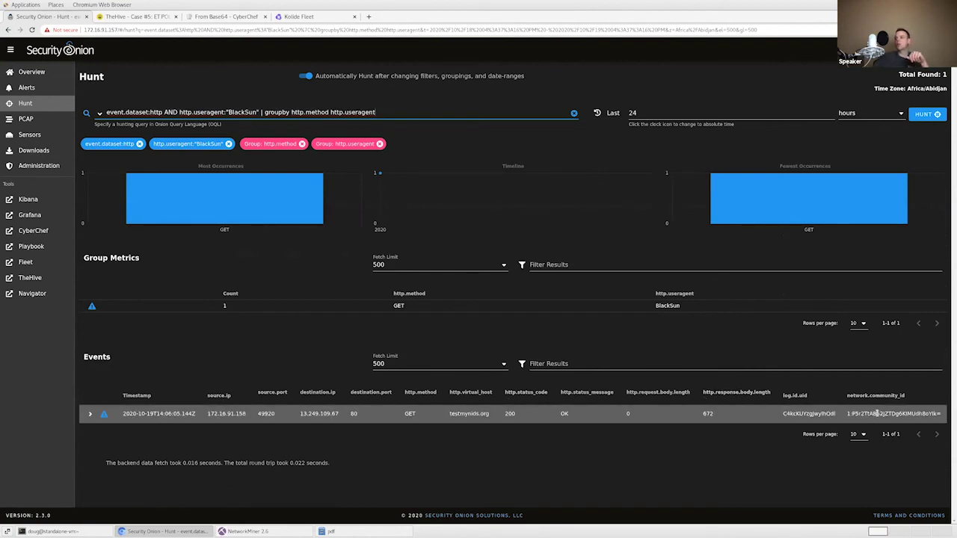
Step: Hunt for the BlackSun event's network.community_id value and narrow the results to the "conn" dataset
left_click(877, 413)
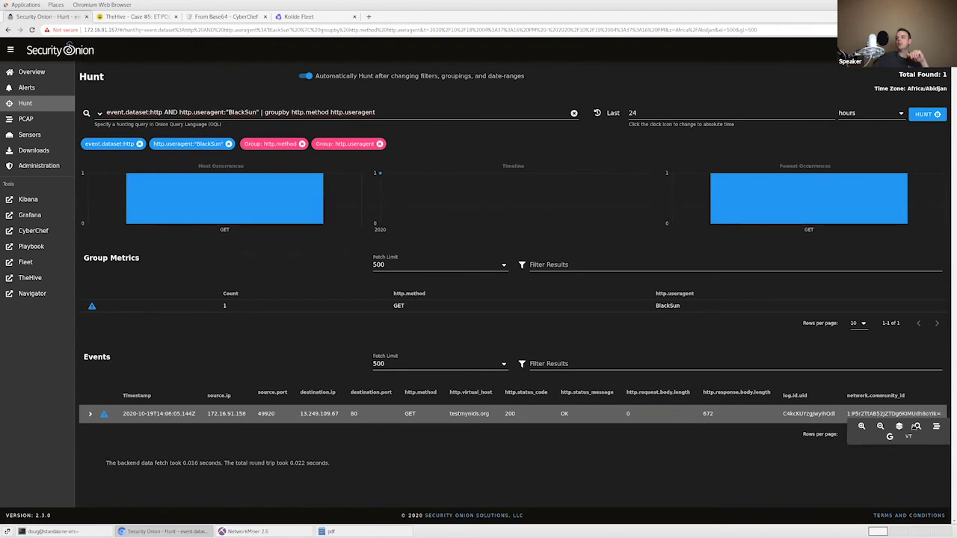
left_click(917, 426)
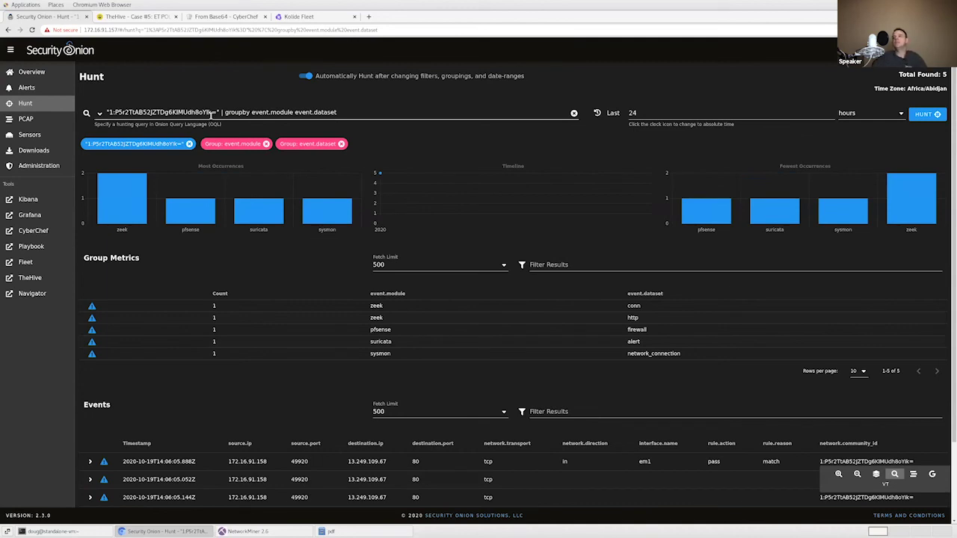
left_click(632, 305)
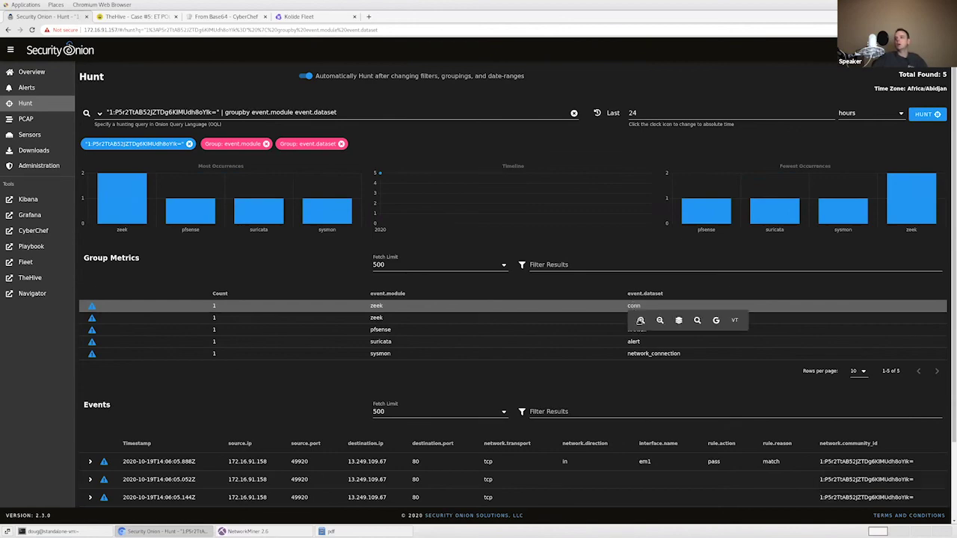
left_click(635, 319)
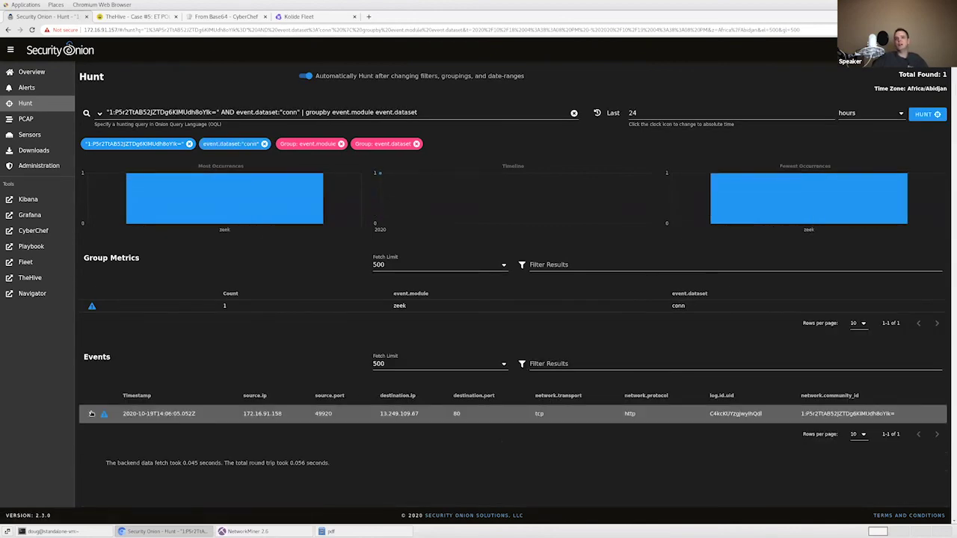
Step: Expand the Zeek conn event, examine its connection, destination and byte-count fields, and collapse it
left_click(221, 412)
scroll(221, 412, "down", 2)
scroll(221, 413, "down", 6)
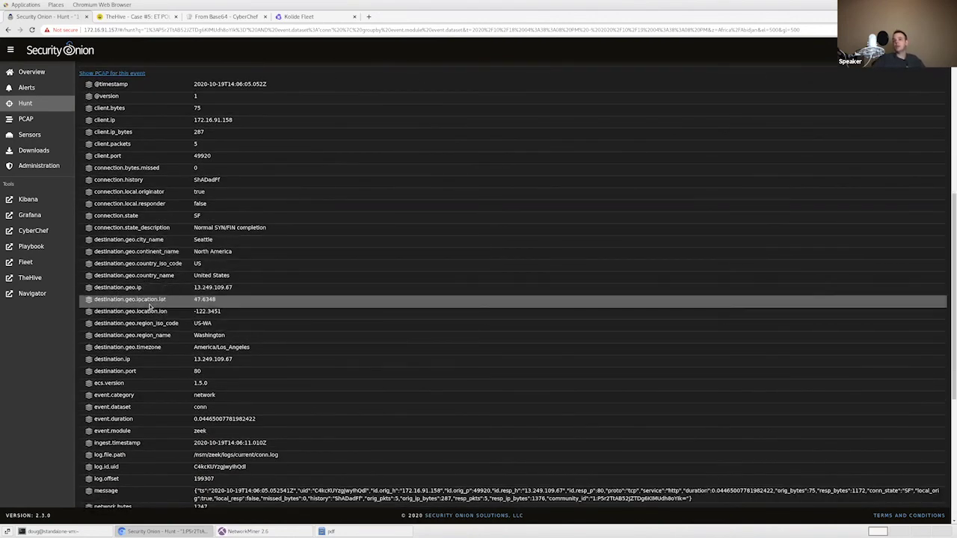
scroll(150, 305, "down", 1)
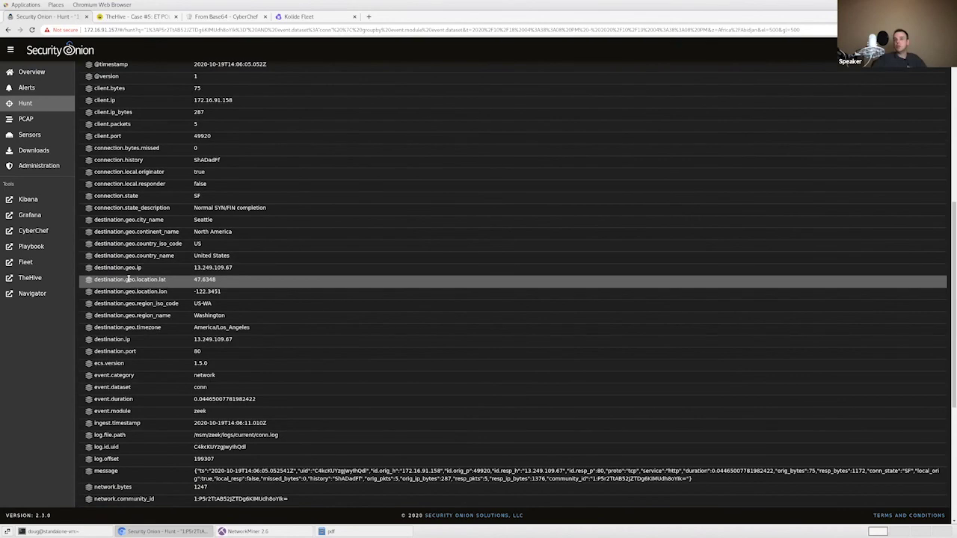
scroll(128, 278, "down", 5)
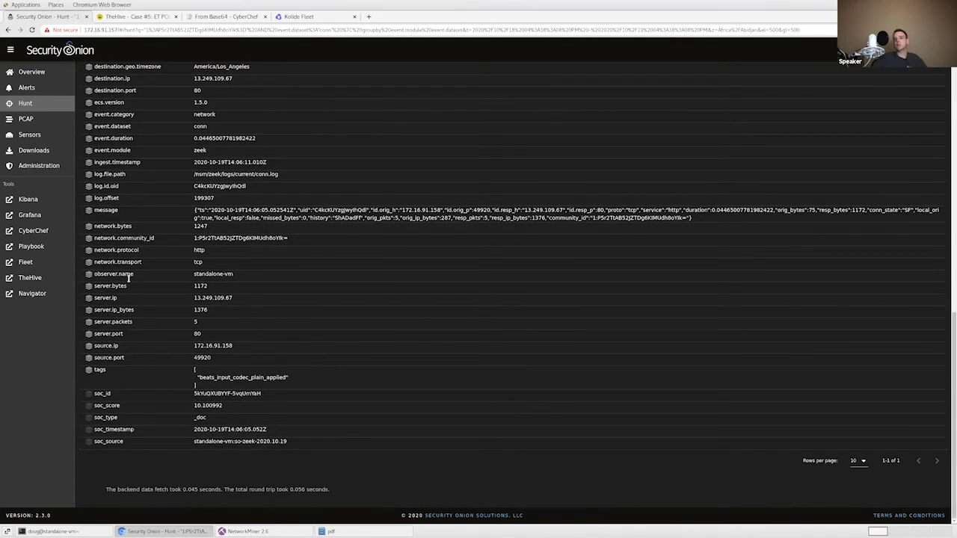
scroll(128, 280, "up", 10)
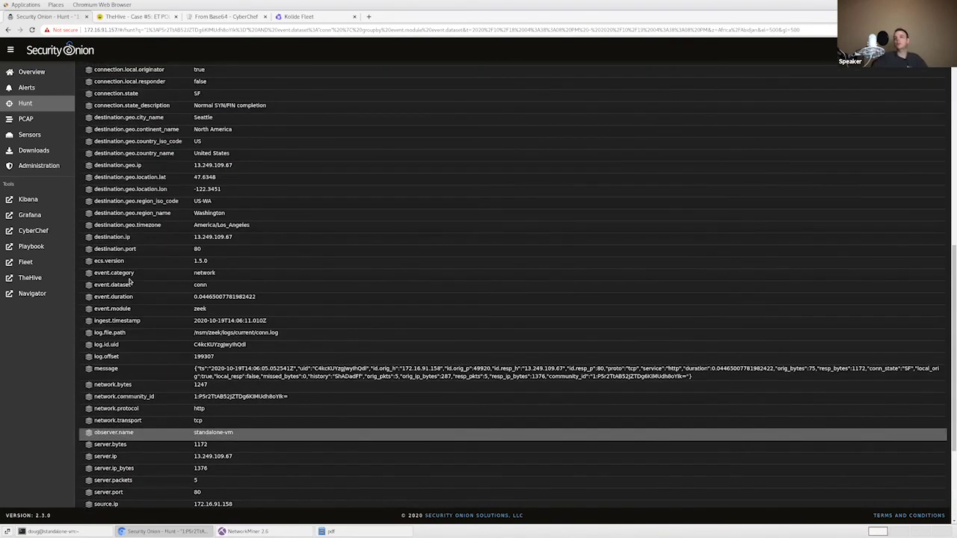
left_click(89, 252)
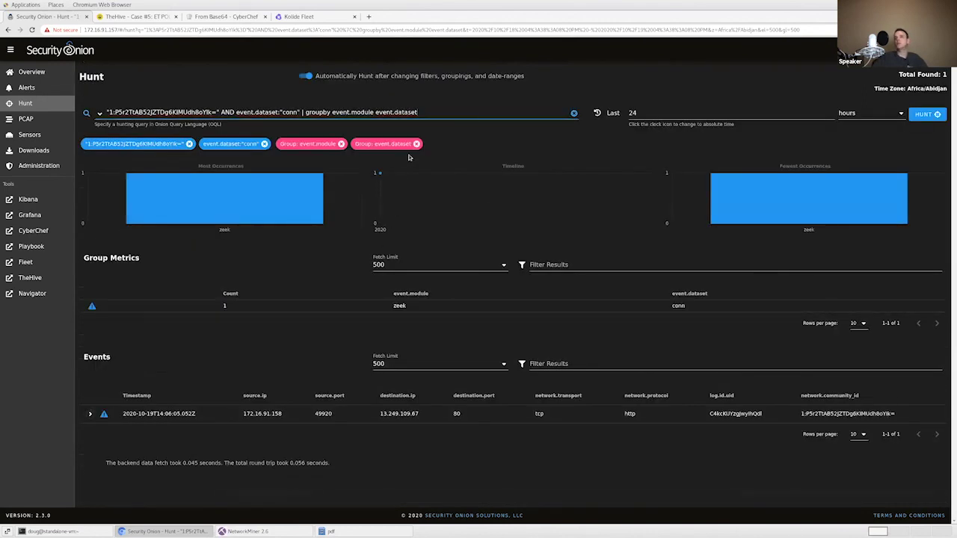
Step: Return to the community ID hunt across all datasets and narrow it to the Suricata "alert" dataset
left_click(8, 30)
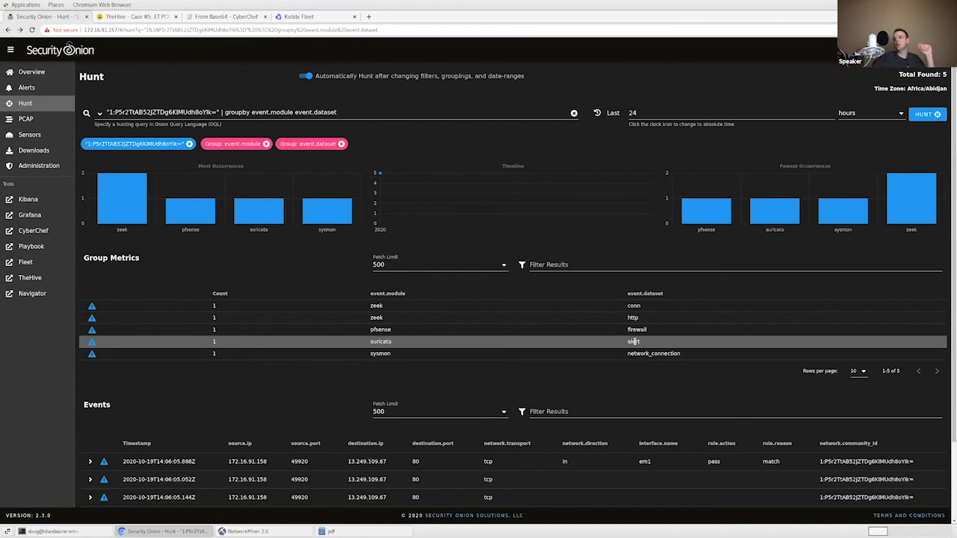
left_click(633, 341)
left_click(639, 357)
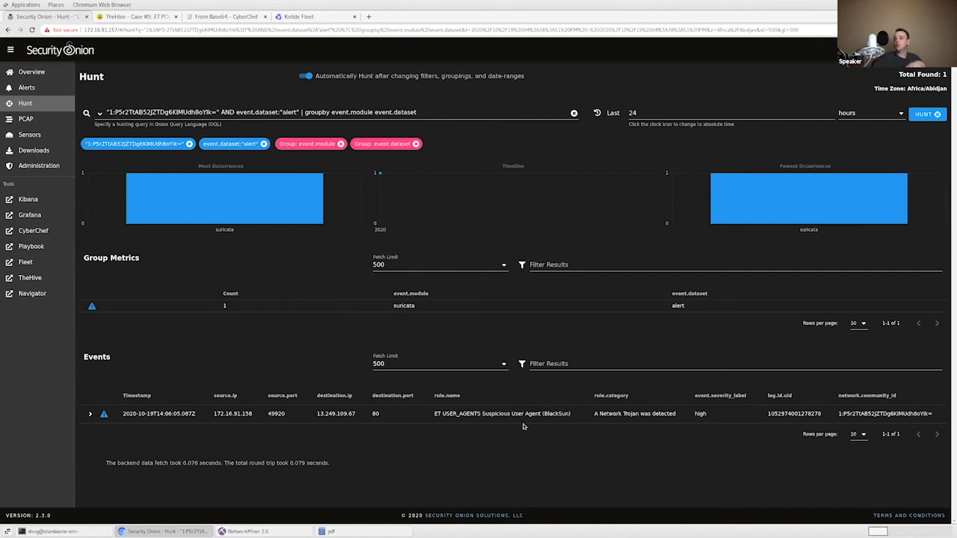
Step: Check the alert's rule name and category, and examine the HTTP request and response in its packet capture transcript
left_click_drag(538, 413, 541, 413)
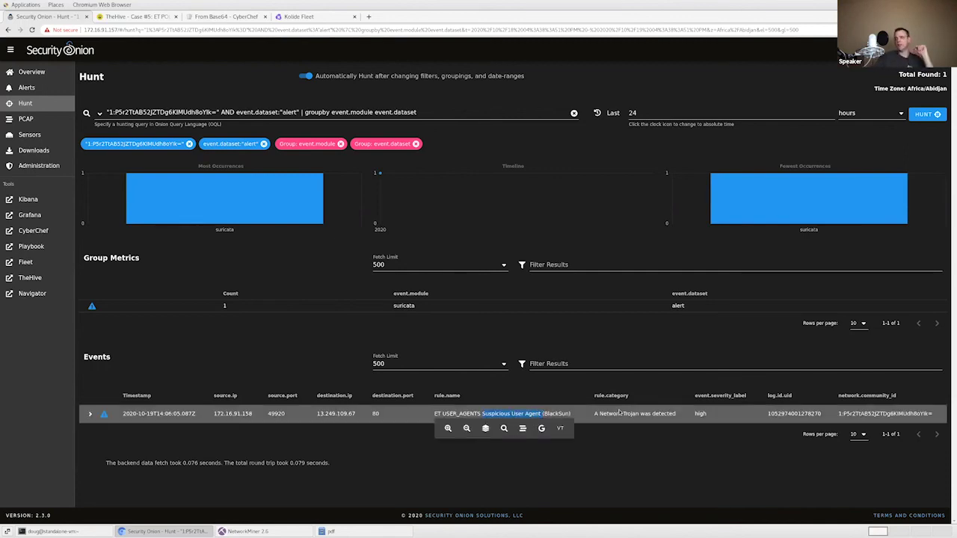
left_click(603, 413)
left_click_drag(641, 414, 642, 413)
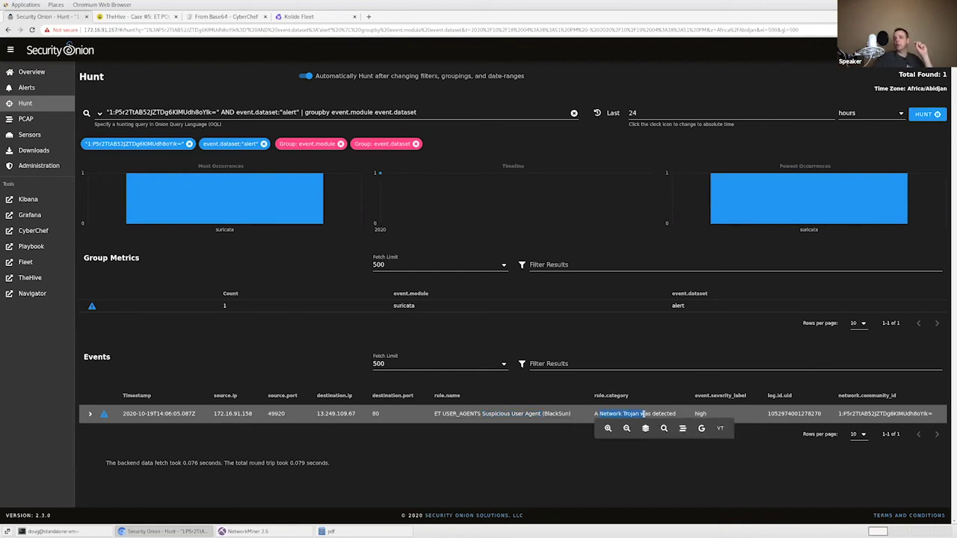
left_click(682, 429)
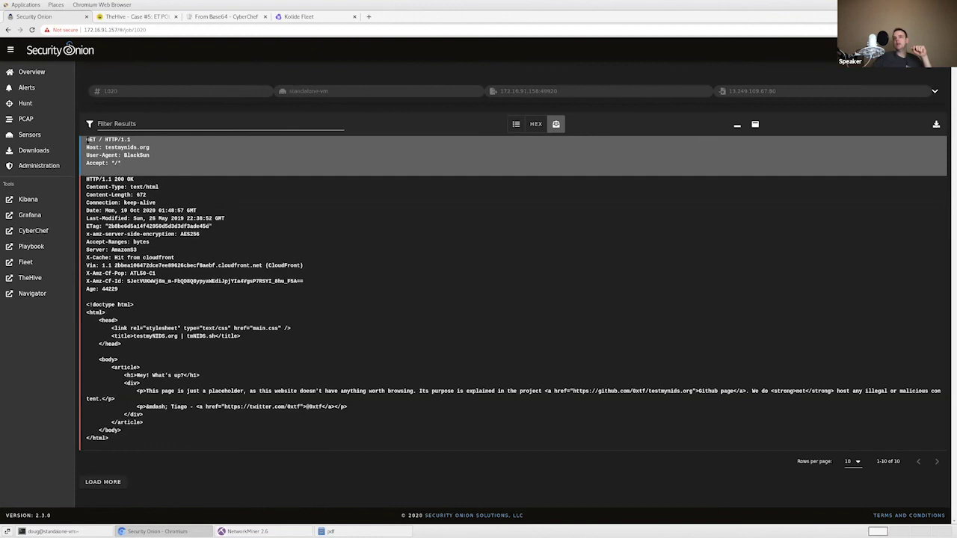
left_click_drag(86, 139, 171, 426)
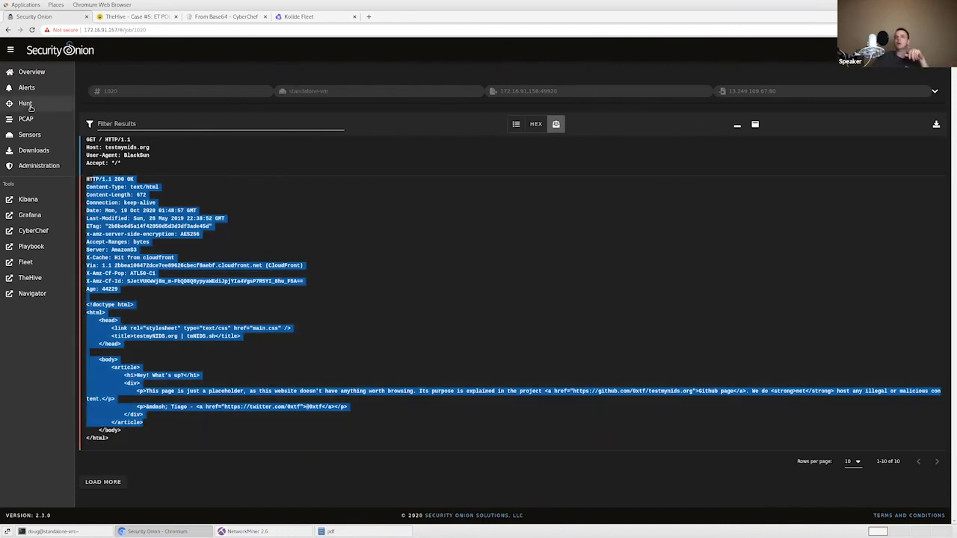
Step: Reopen Hunt and run the predefined Sysmon Events query, event.module:sysmon grouped by event.dataset
left_click(30, 109)
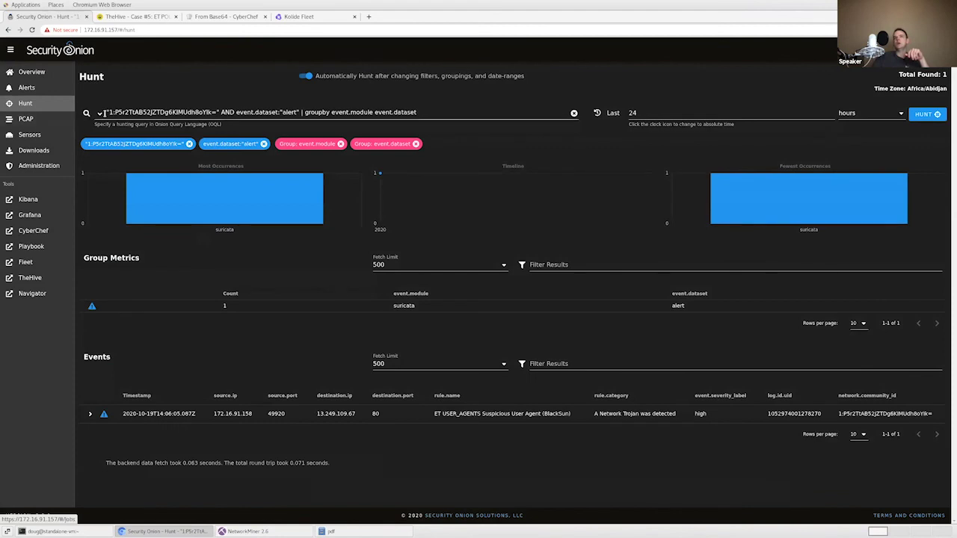
left_click(100, 113)
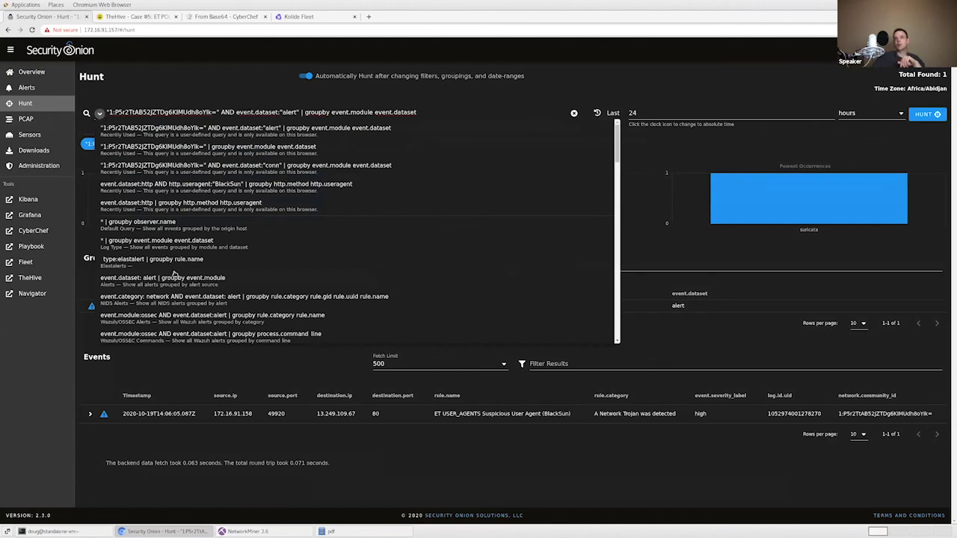
scroll(173, 274, "down", 3)
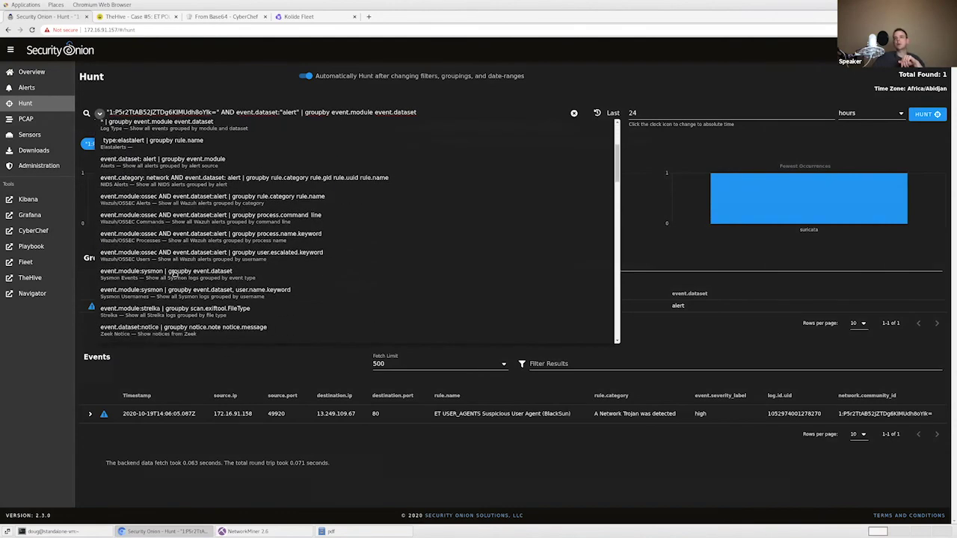
scroll(174, 274, "down", 2)
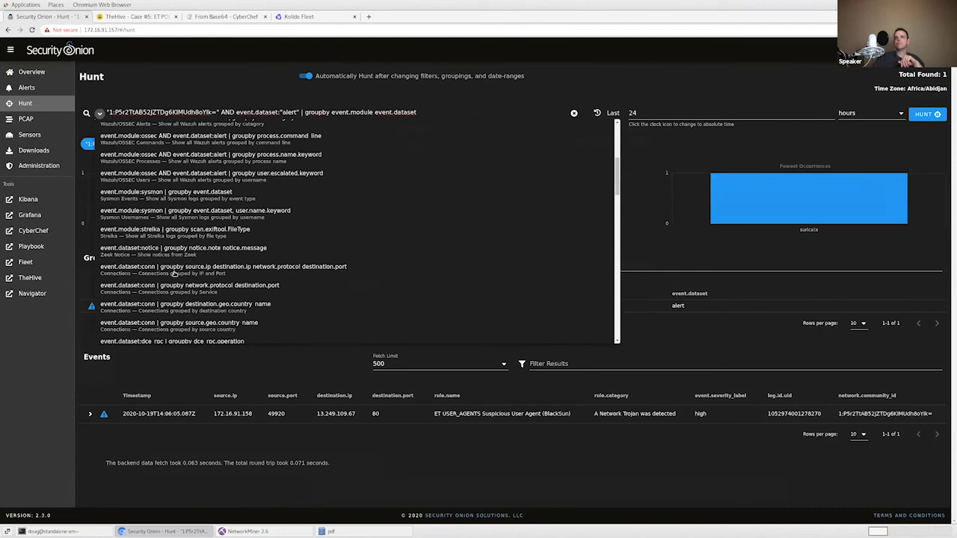
scroll(173, 275, "up", 1)
left_click(125, 214)
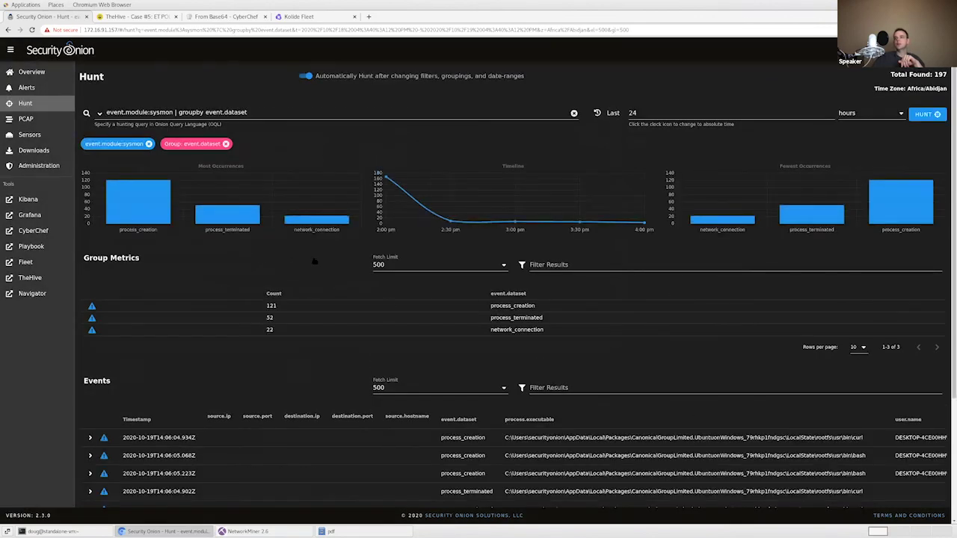
Step: Narrow the Sysmon hunt to the "network_connection" dataset and review the process.executable values of the events
left_click(515, 330)
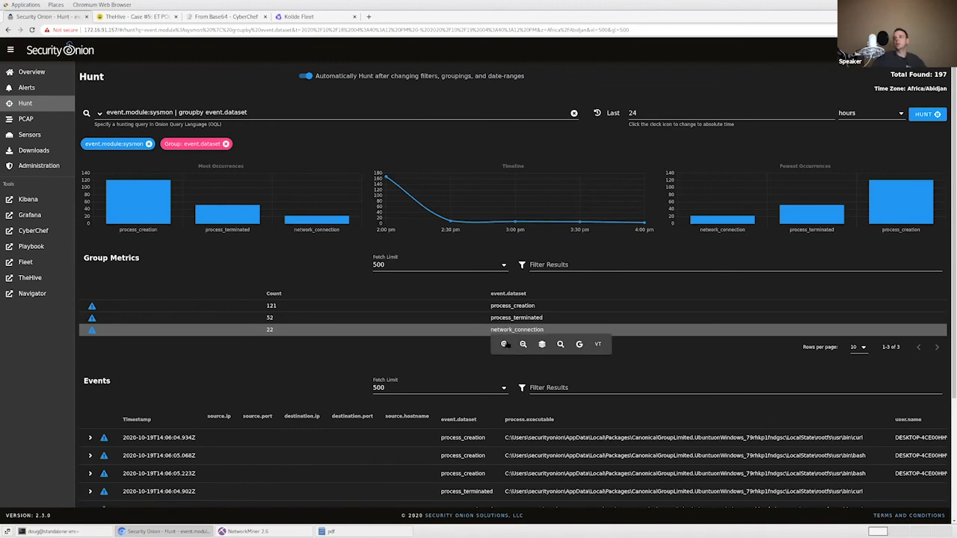
left_click(503, 344)
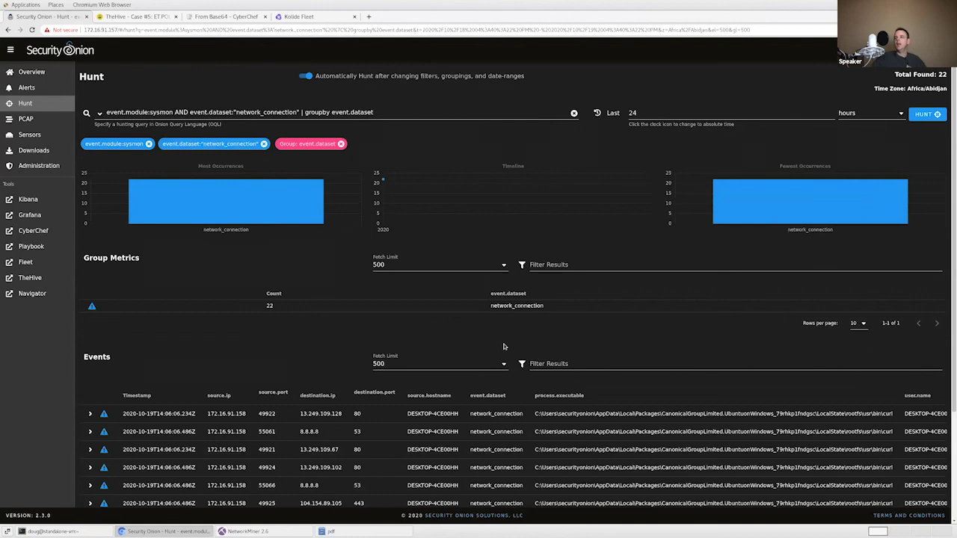
scroll(504, 346, "down", 1)
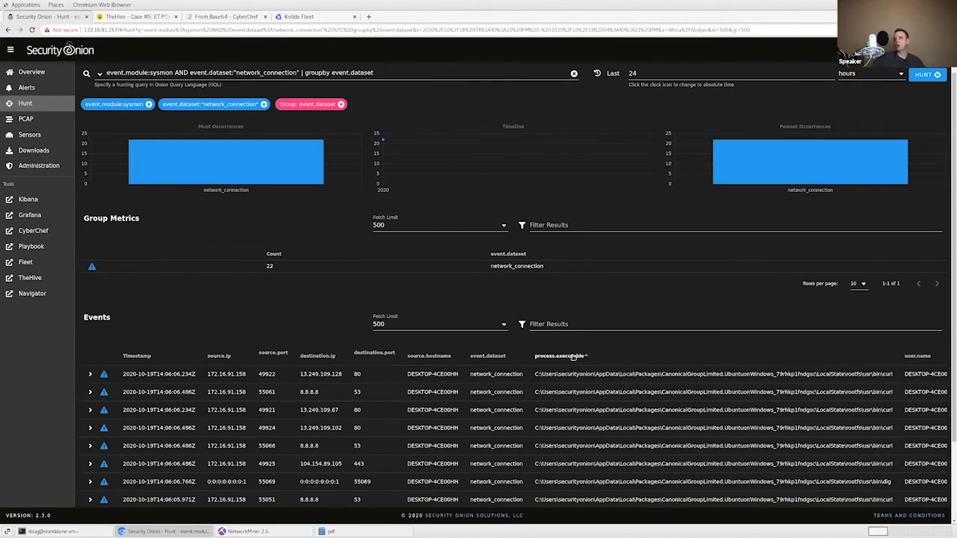
scroll(573, 357, "down", 2)
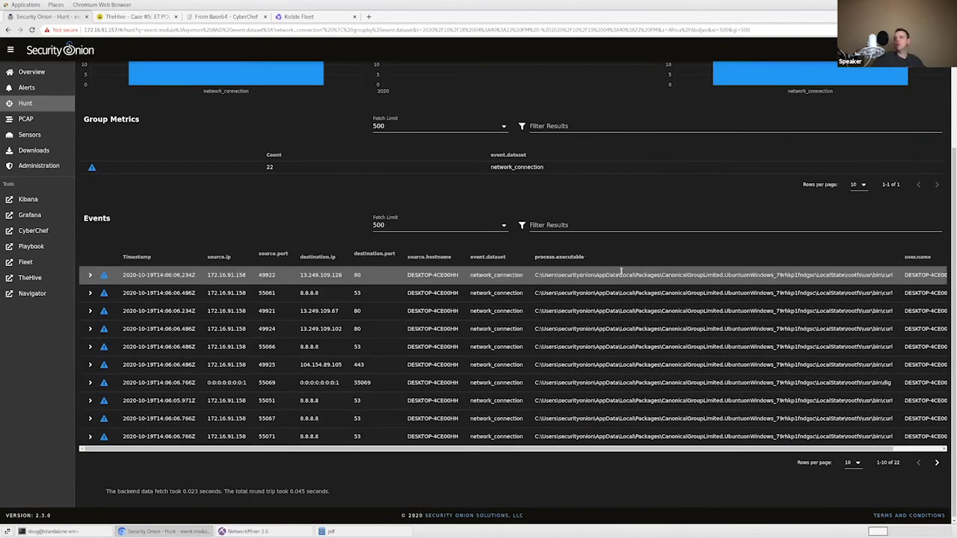
left_click_drag(883, 274, 893, 278)
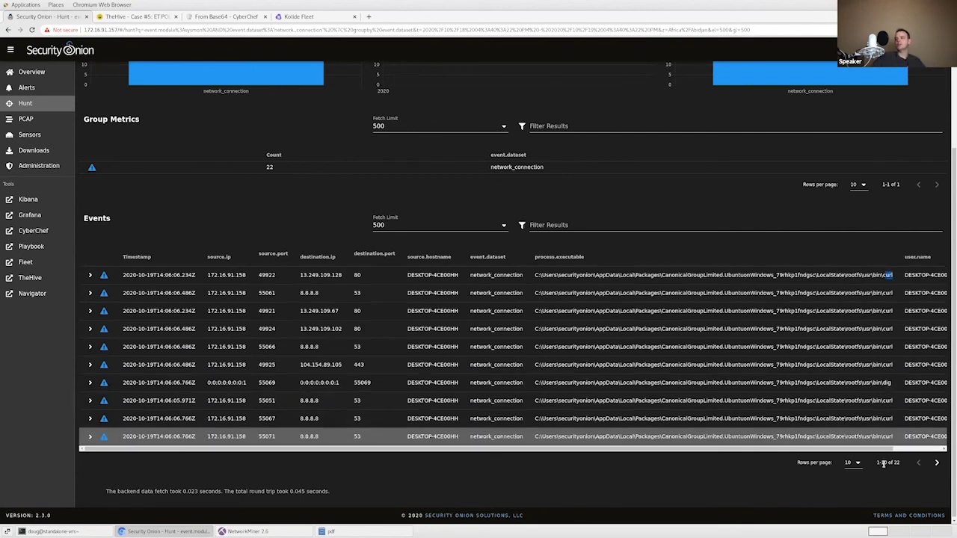
left_click_drag(894, 462, 902, 464)
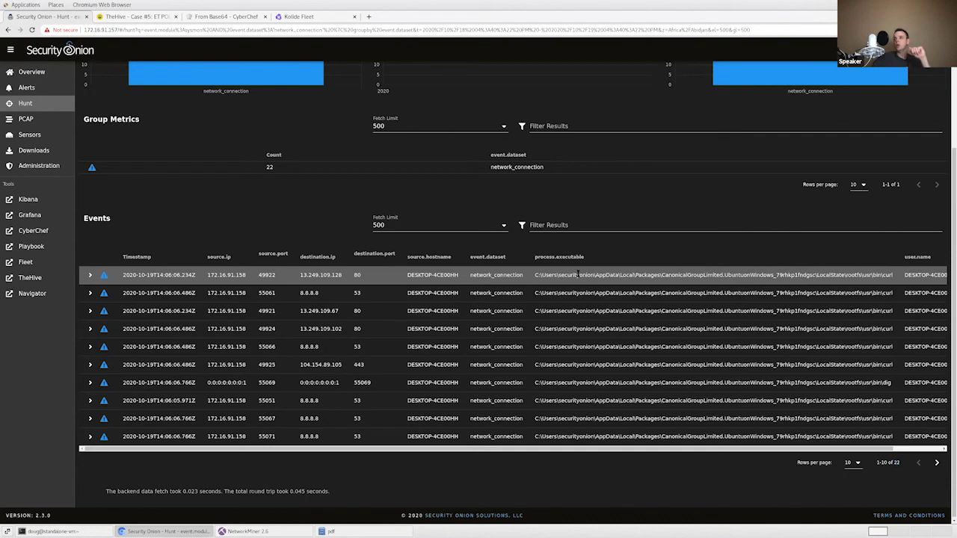
Step: Add process.executable as a group-by field for the Sysmon network connection events
mouse_move(578, 274)
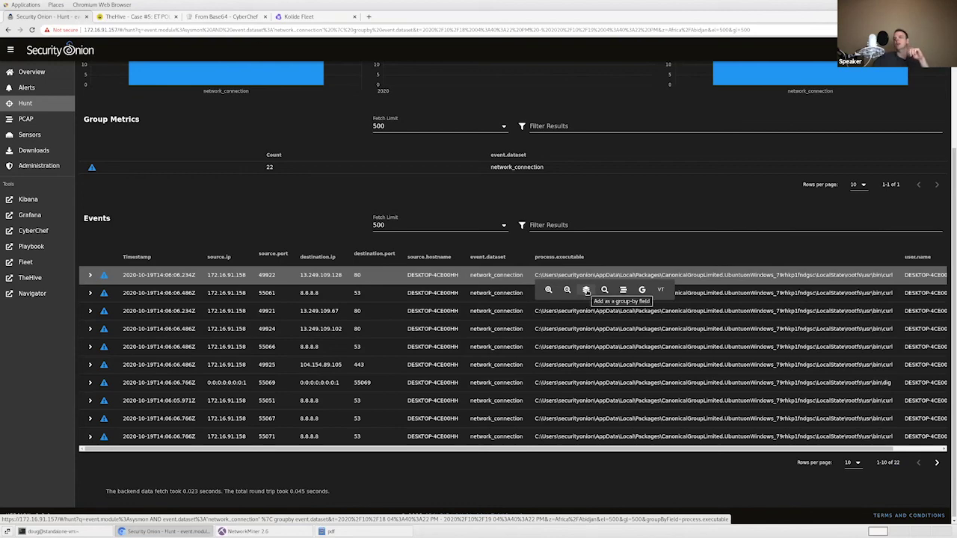
left_click(586, 290)
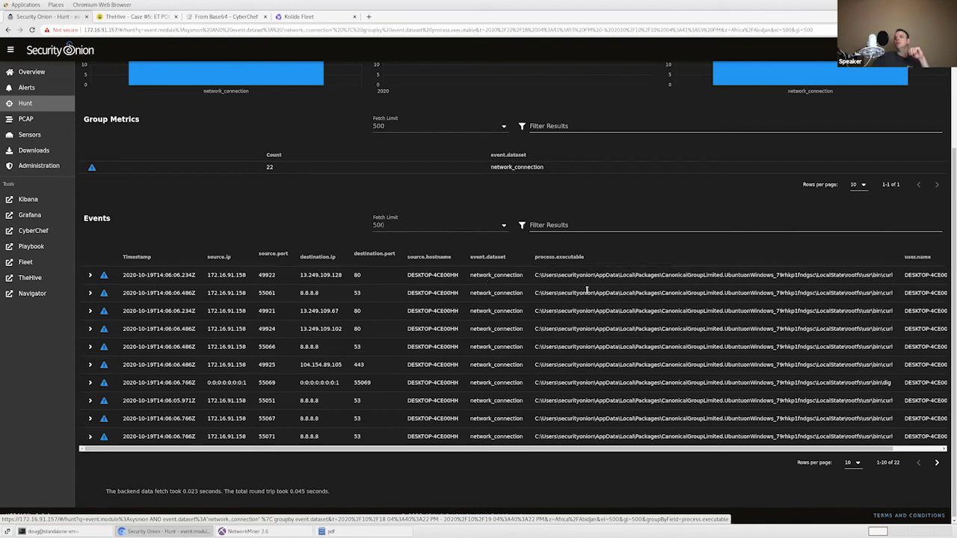
left_click(326, 142)
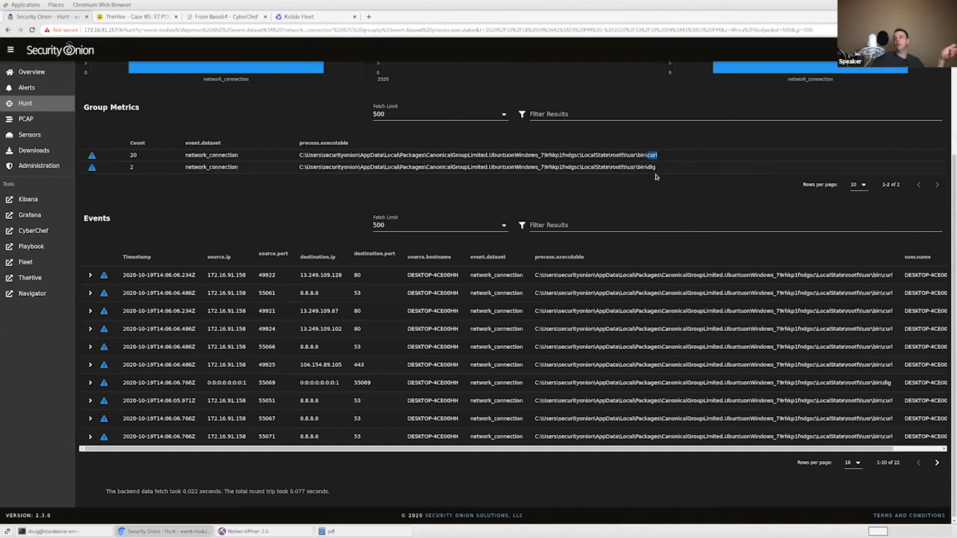
Step: Narrow the Sysmon network connections to those made by the executable ending in usr\bin\dig
left_click(650, 168)
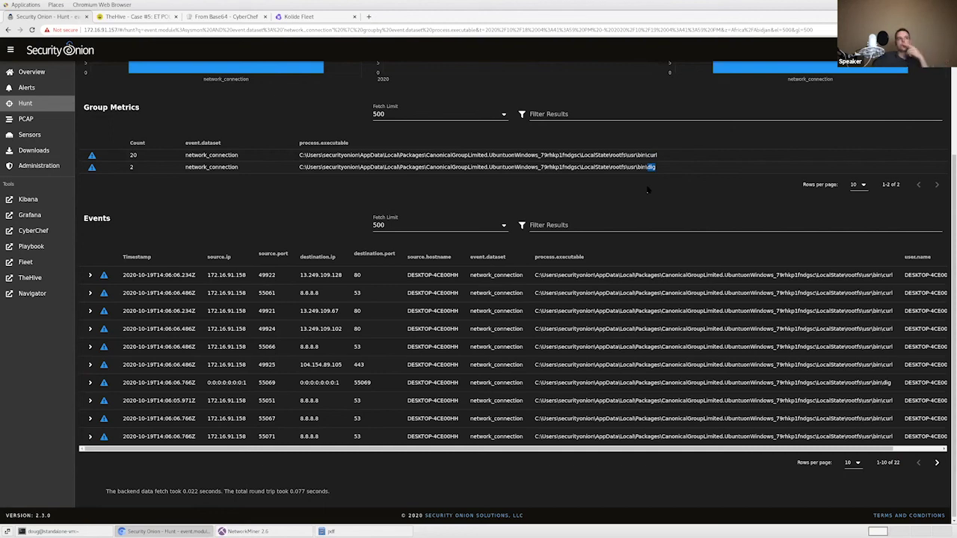
left_click(637, 167)
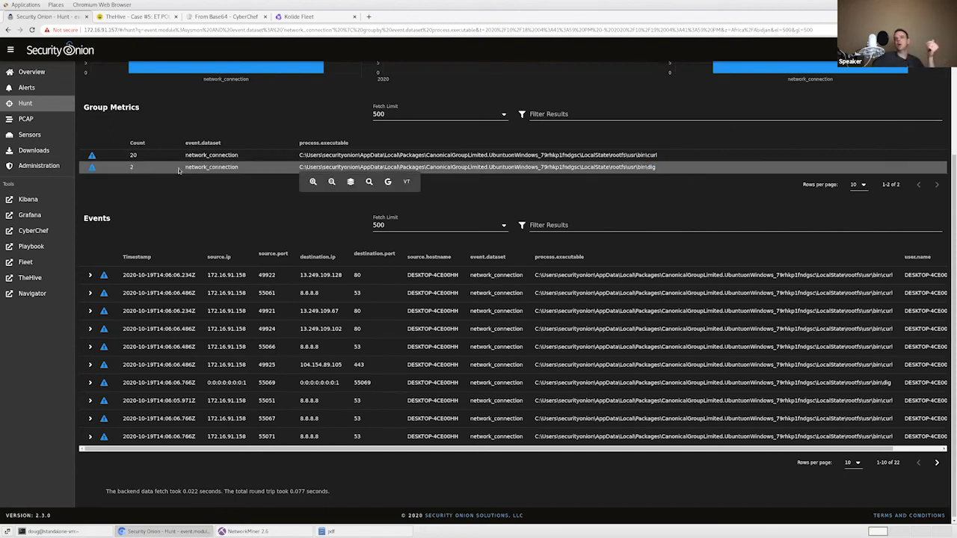
left_click(313, 183)
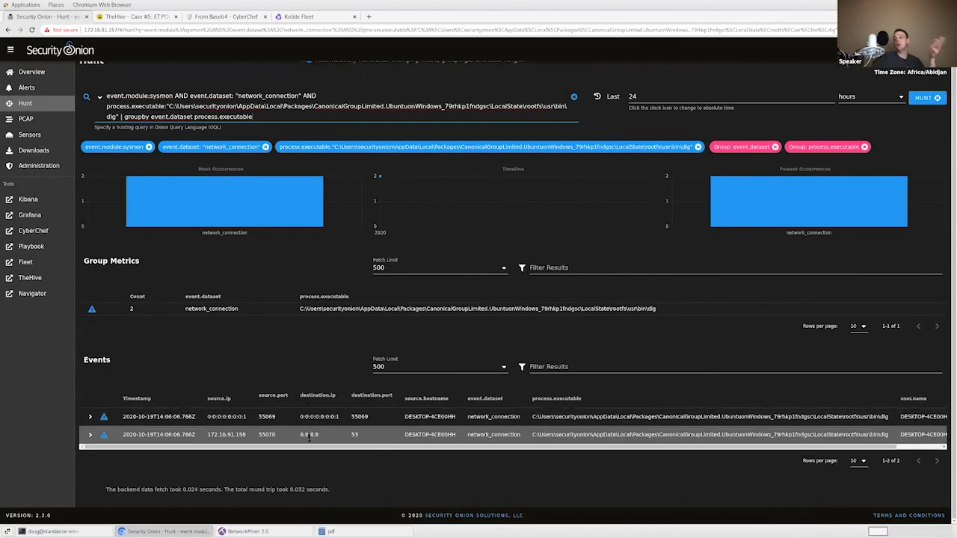
Step: Group the dig network connection events by destination.ip and narrow them to destination 8.8.8.8
left_click(311, 434)
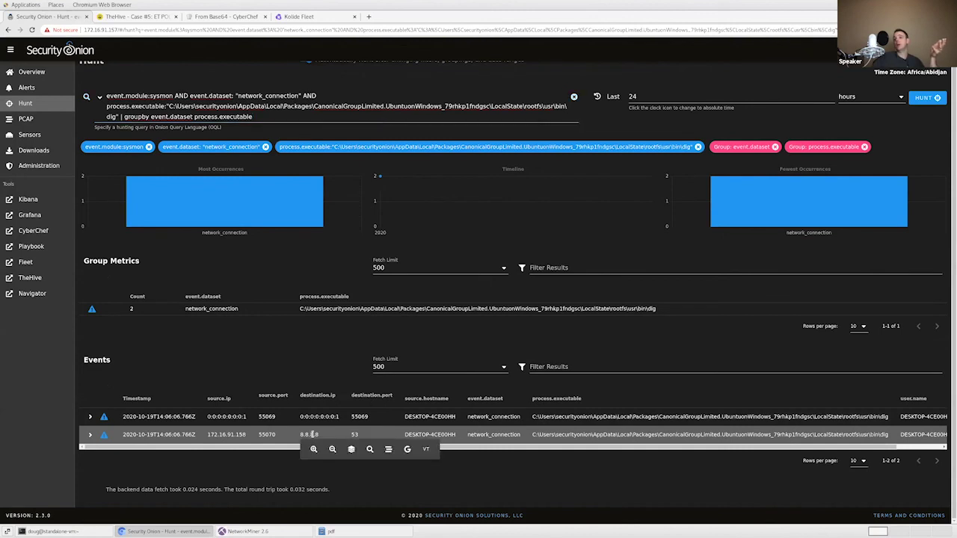
left_click(352, 449)
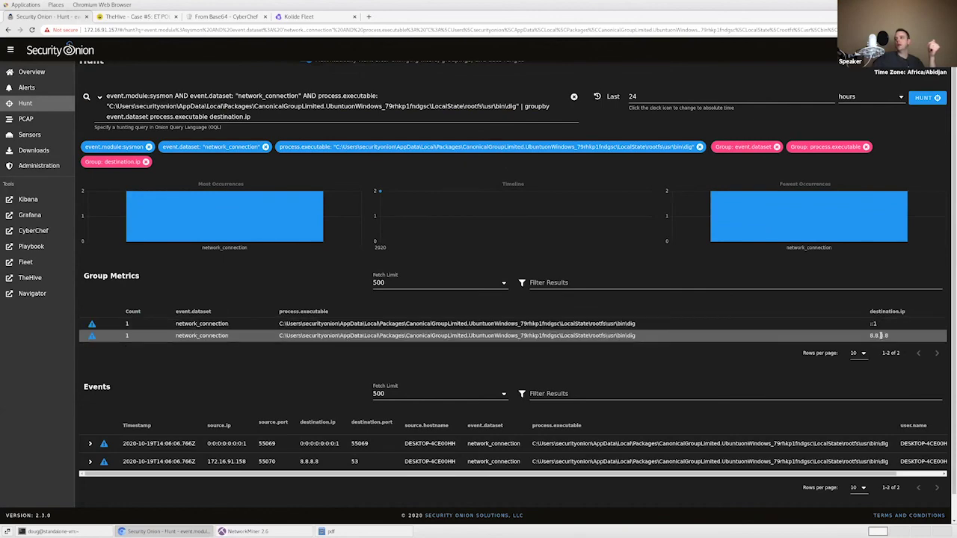
left_click(880, 335)
left_click(890, 348)
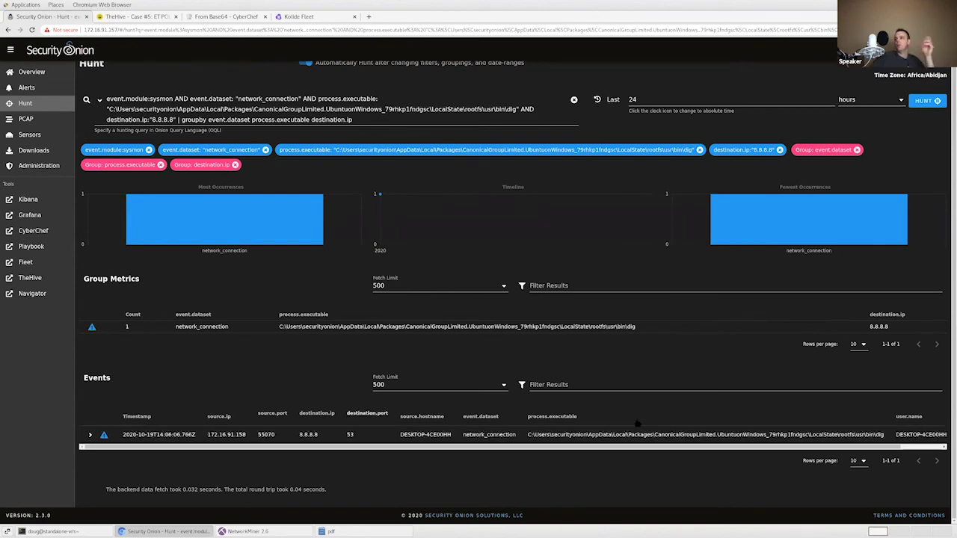
Step: Expand the details of the 8.8.8.8 connection event and hunt for all events sharing its network.community_id value
left_click(91, 434)
scroll(219, 440, "down", 5)
scroll(219, 439, "down", 2)
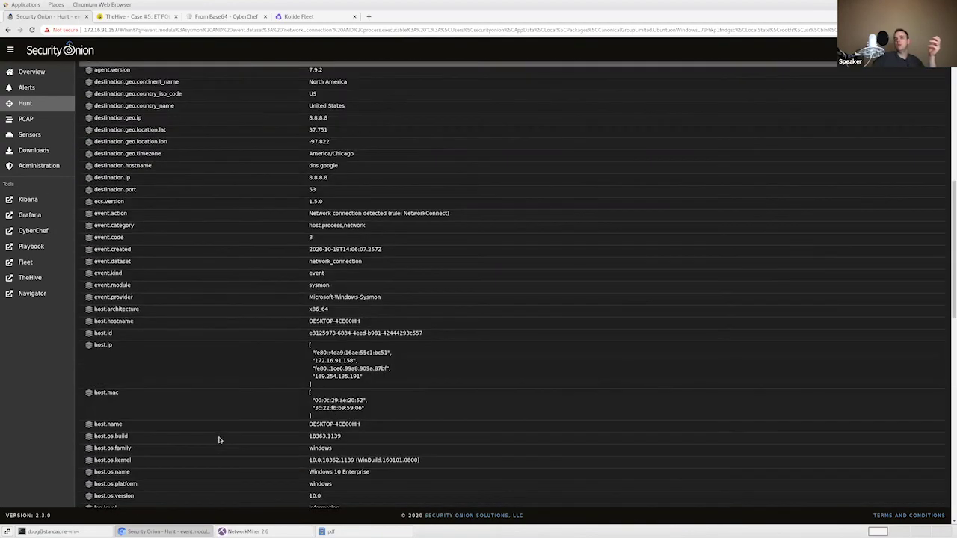
scroll(215, 438, "down", 2)
scroll(216, 438, "down", 4)
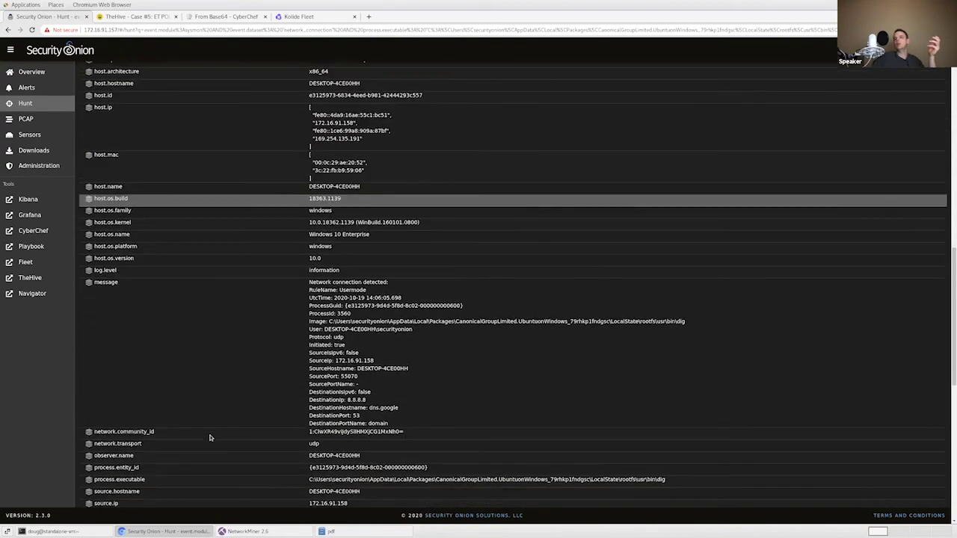
left_click(368, 432)
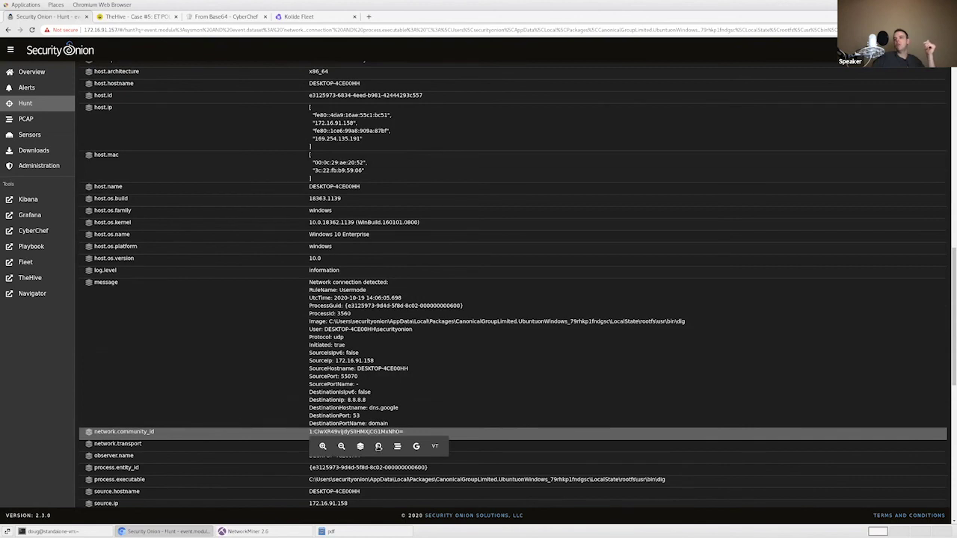
left_click(378, 446)
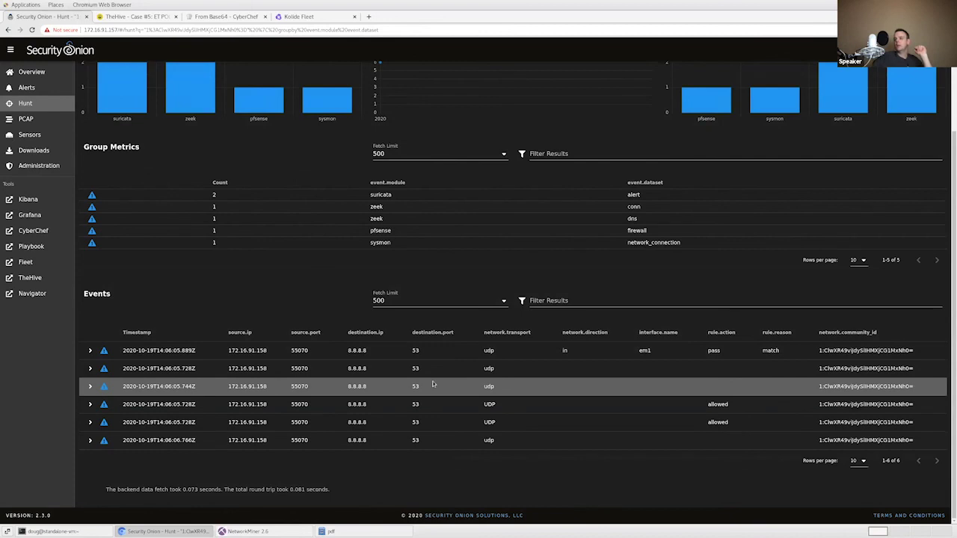
Step: Open the packet capture of the second correlated event, show its hex payload, and highlight the .onion domain in the DNS query
left_click(359, 369)
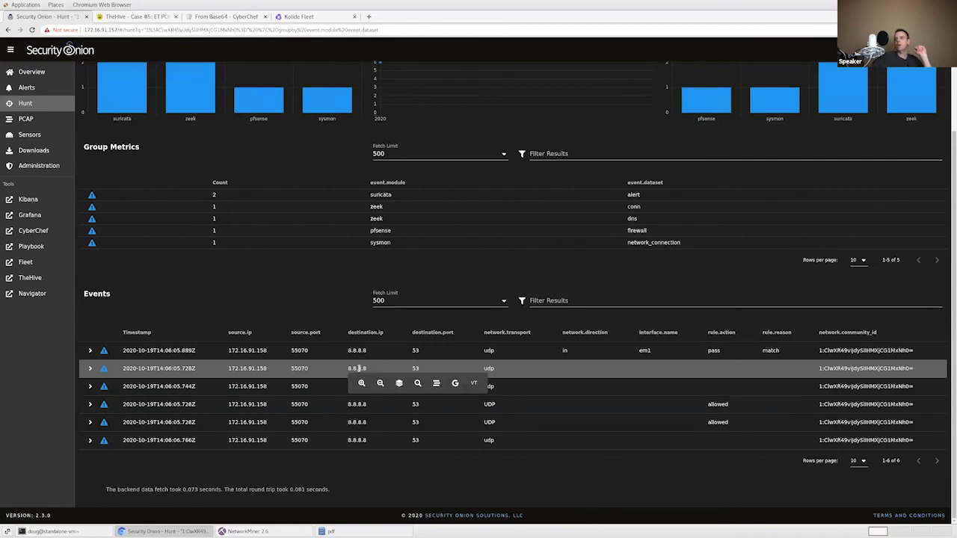
left_click(436, 384)
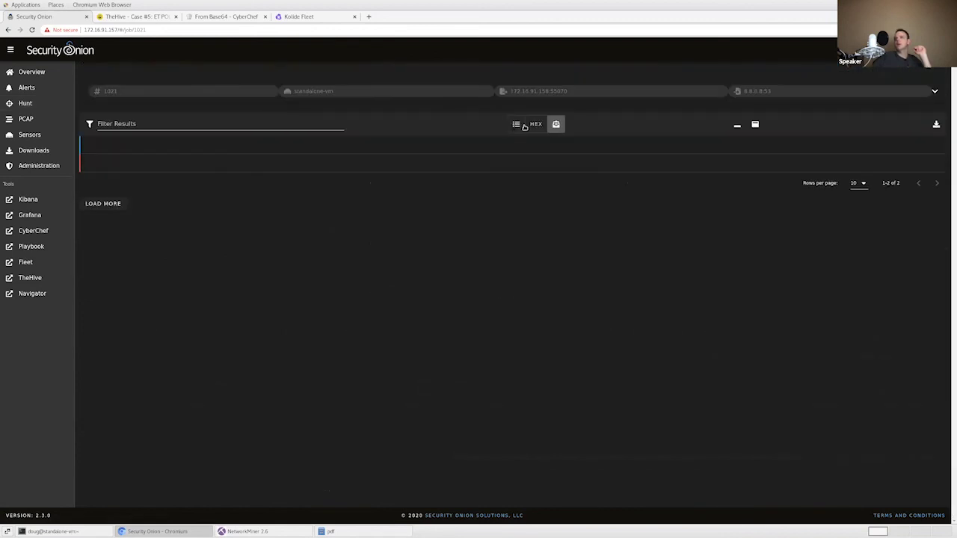
left_click(533, 125)
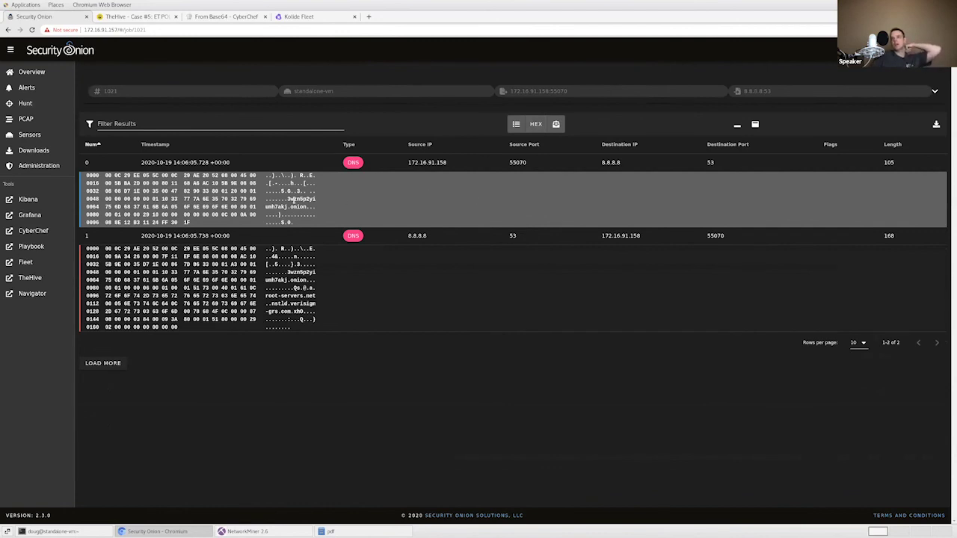
left_click_drag(288, 199, 305, 209)
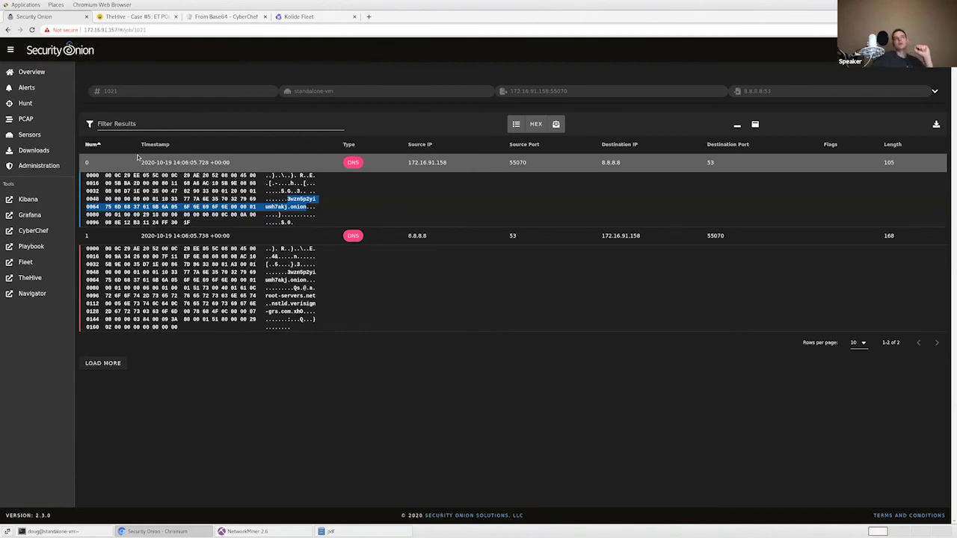
Step: Return to Hunt and run the predefined firewall query, event.dataset:firewall grouped by rule.action
left_click(27, 105)
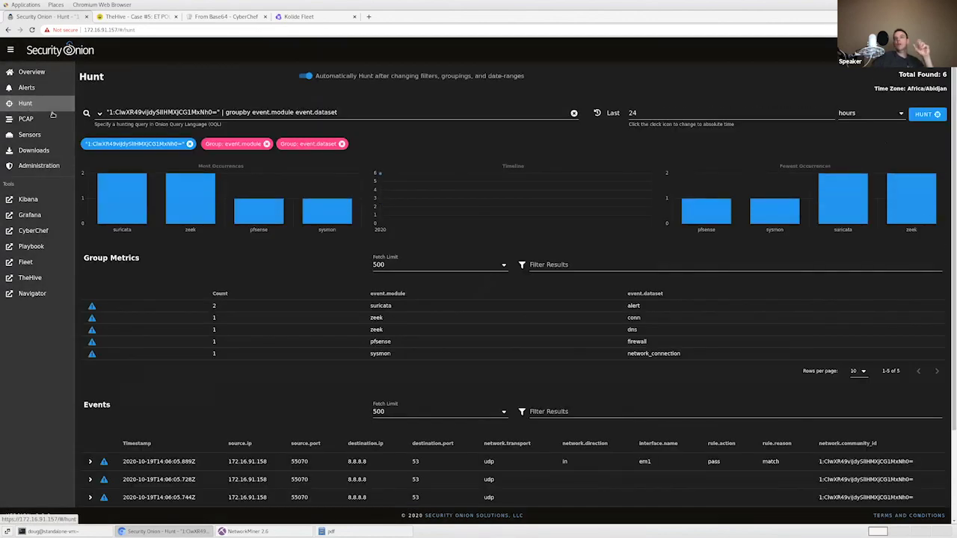
left_click(100, 113)
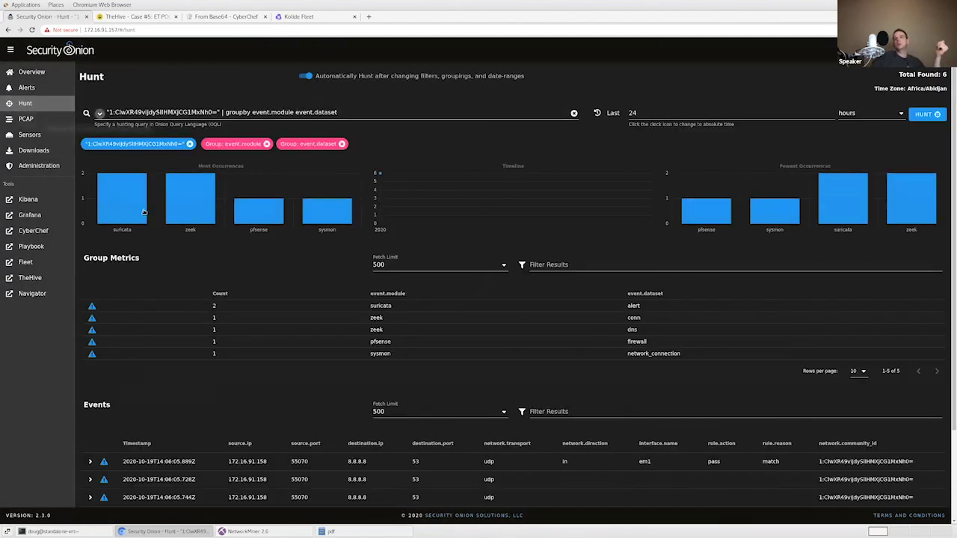
scroll(141, 225, "down", 10)
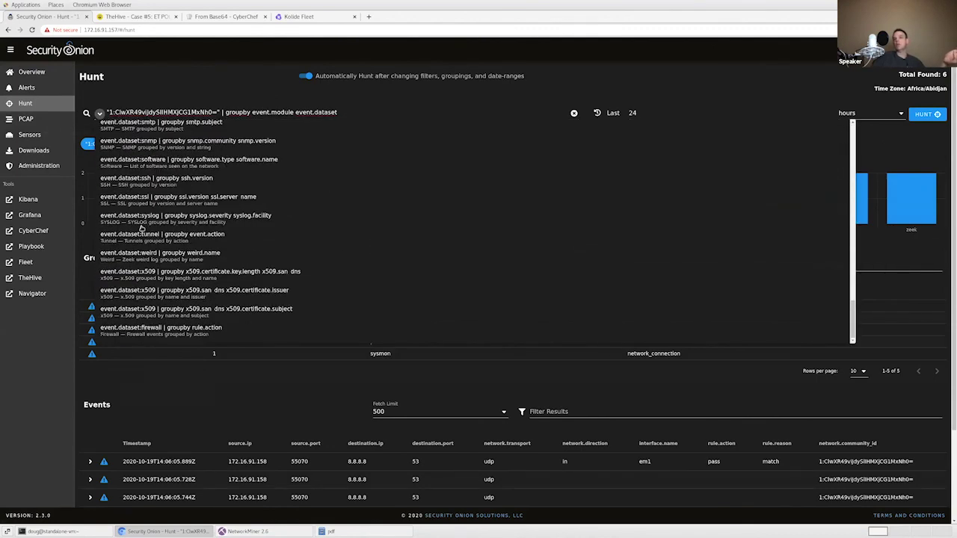
left_click(137, 329)
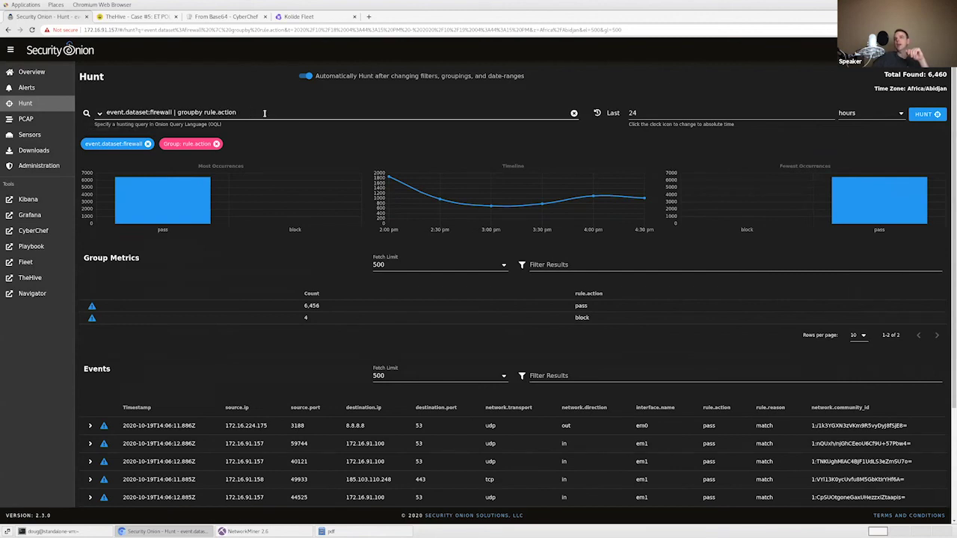
Step: Narrow the firewall events to rule.action "pass" and add source.ip as a group-by field
left_click(580, 307)
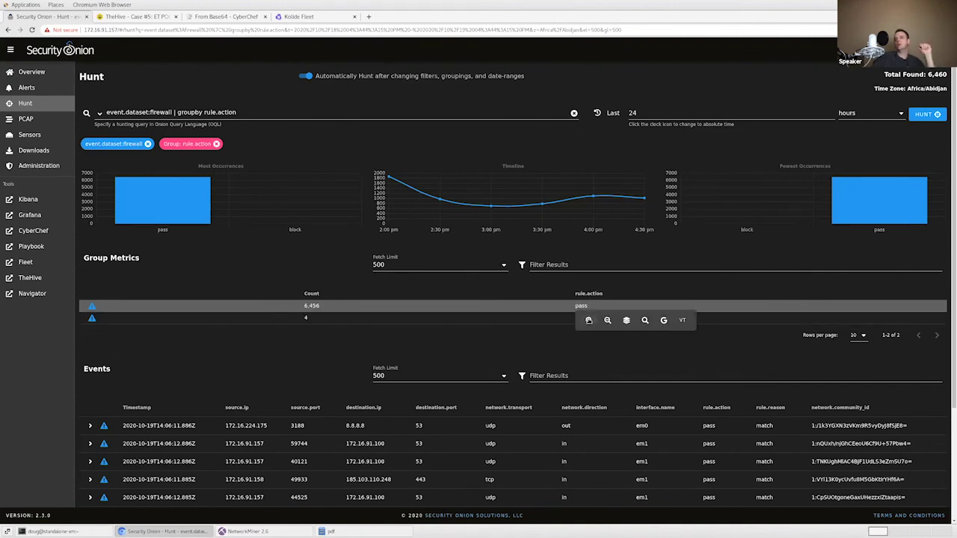
left_click(588, 320)
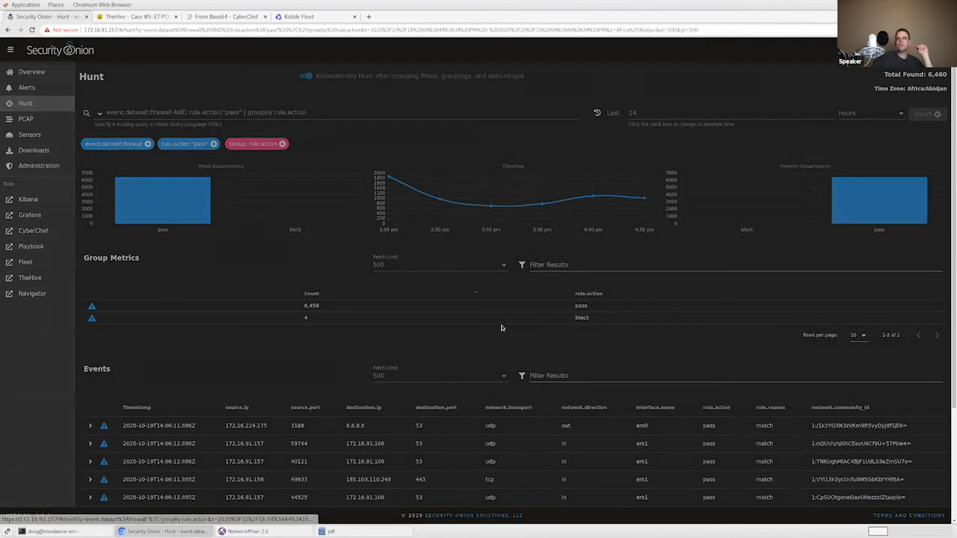
scroll(502, 328, "down", 3)
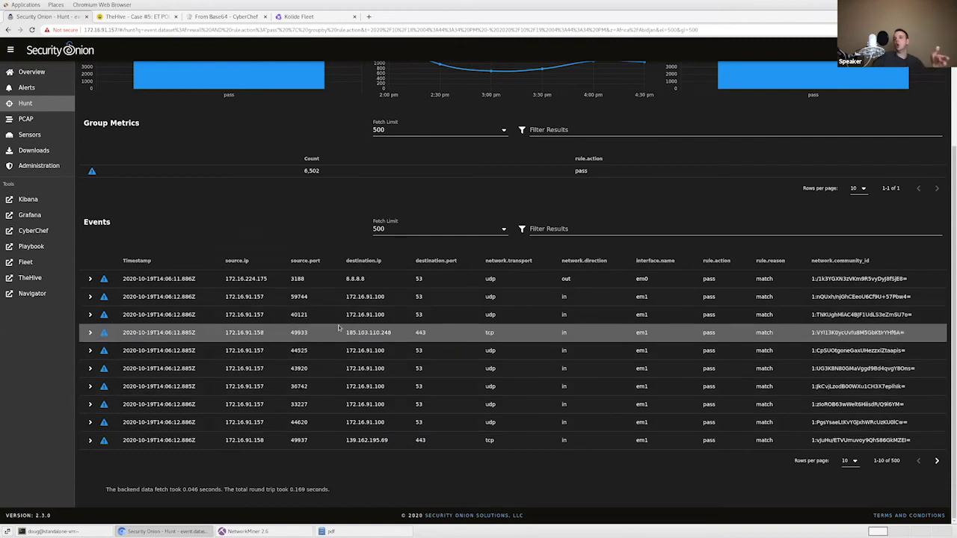
left_click(243, 278)
left_click(279, 297)
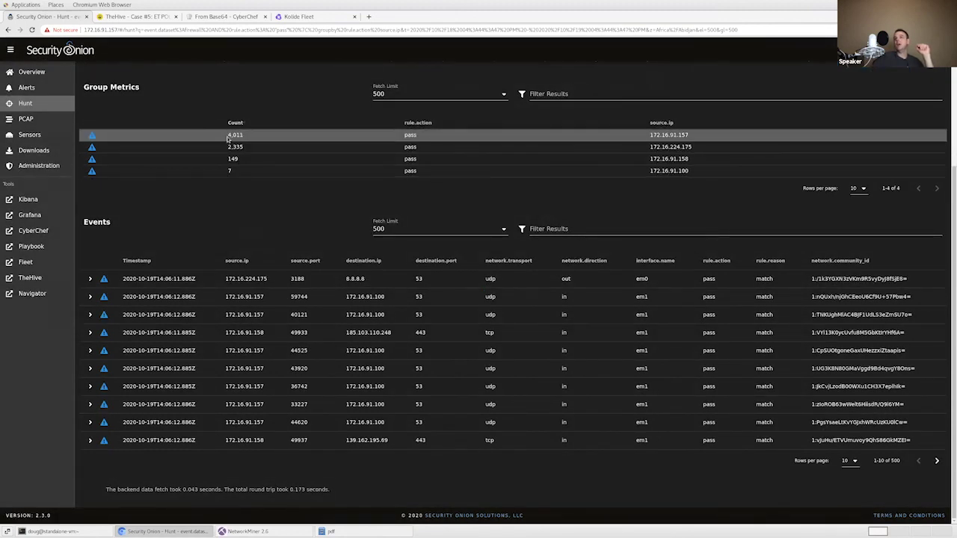
Step: Narrow the passed firewall traffic to source 172.16.91.158 and group it additionally by destination.ip
left_click(667, 160)
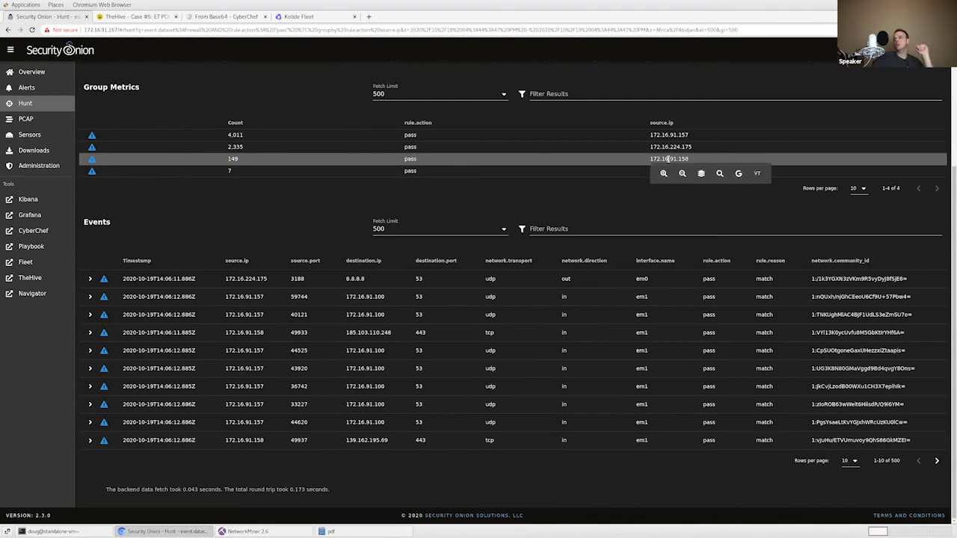
left_click(663, 173)
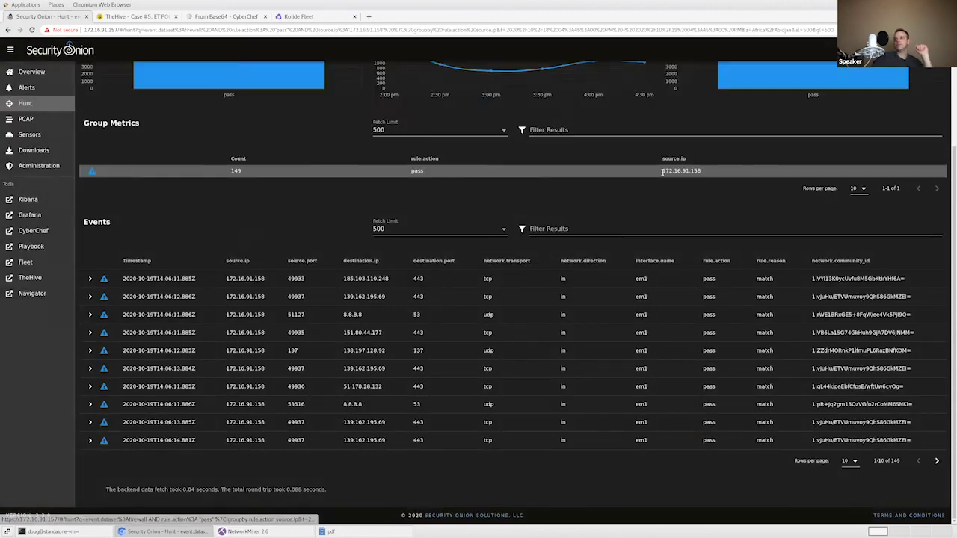
left_click(364, 278)
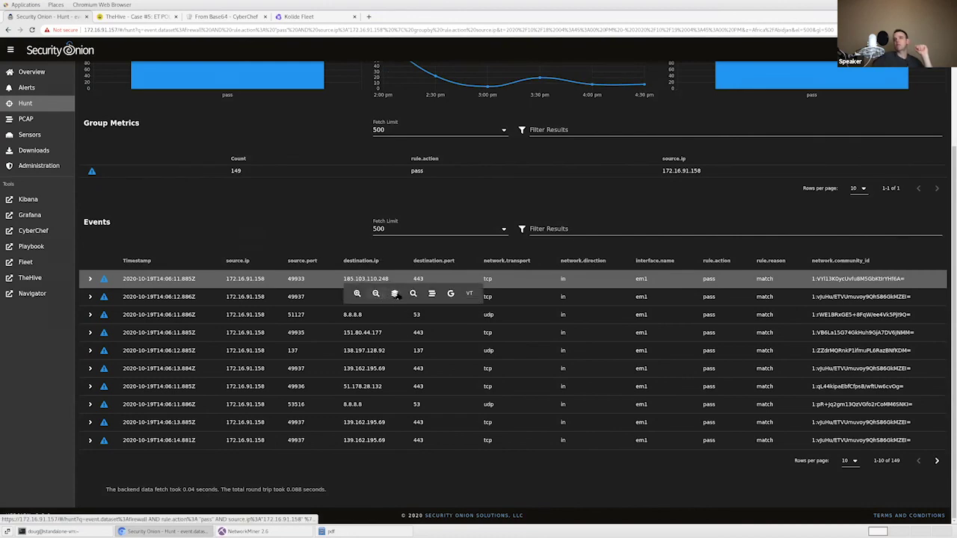
left_click(397, 294)
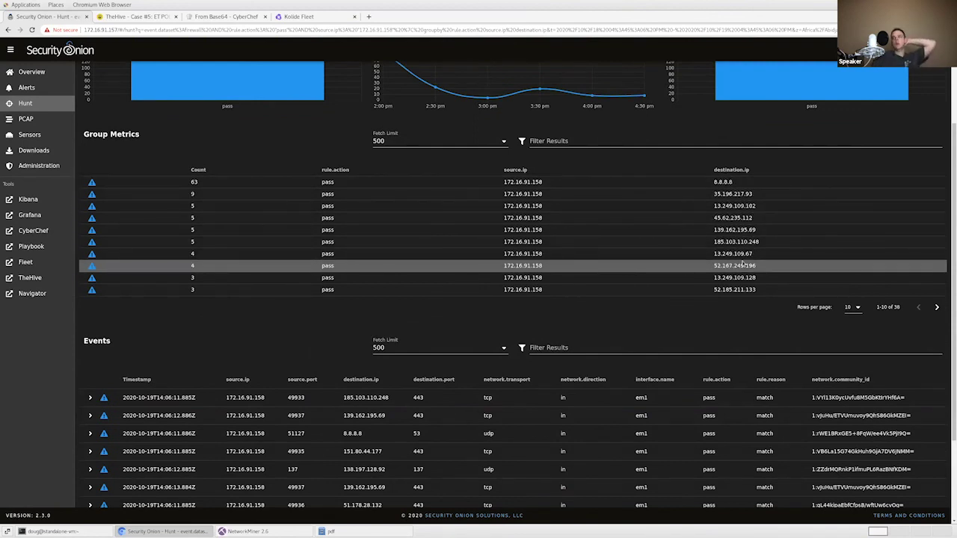
Step: Narrow the firewall traffic to destination 13.249.109.67, group it by destination.port, and filter to port 22
left_click(731, 254)
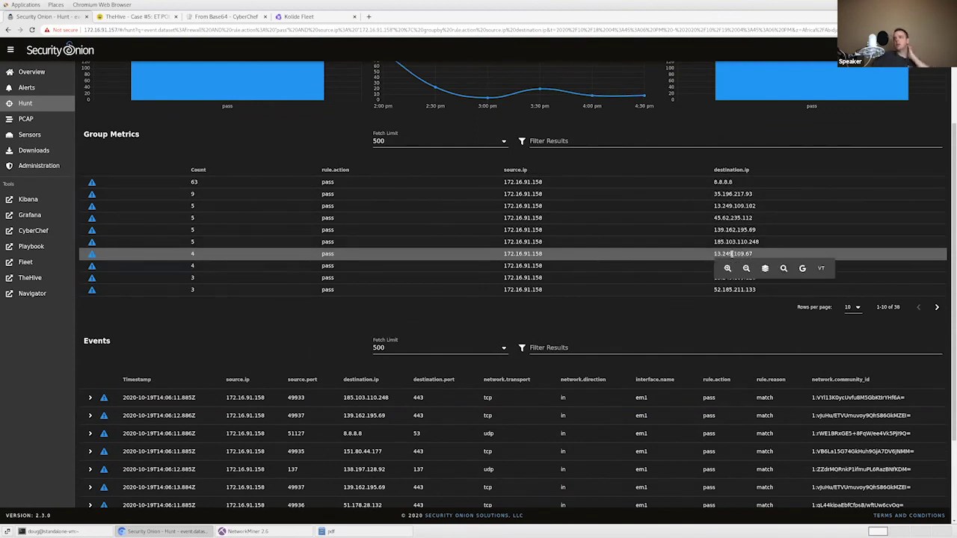
left_click(727, 269)
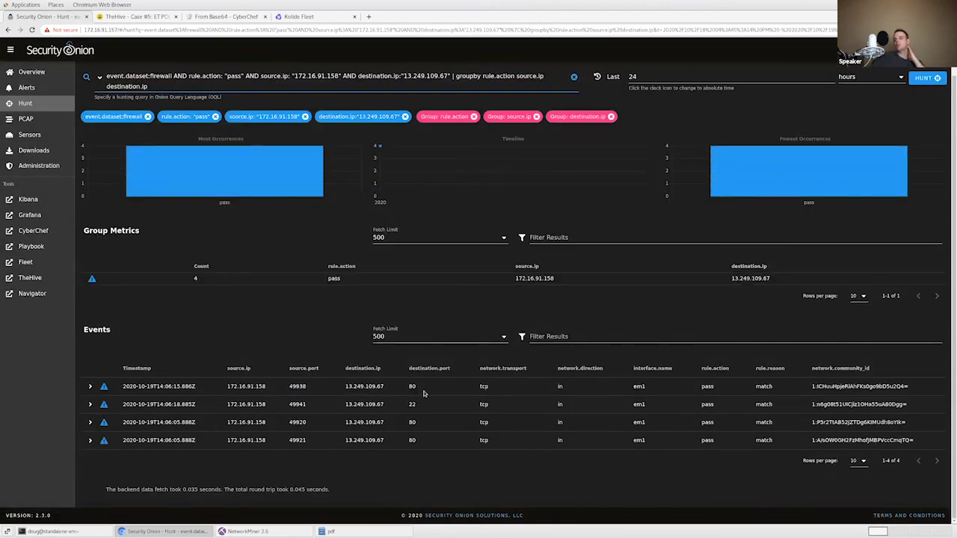
left_click(411, 387)
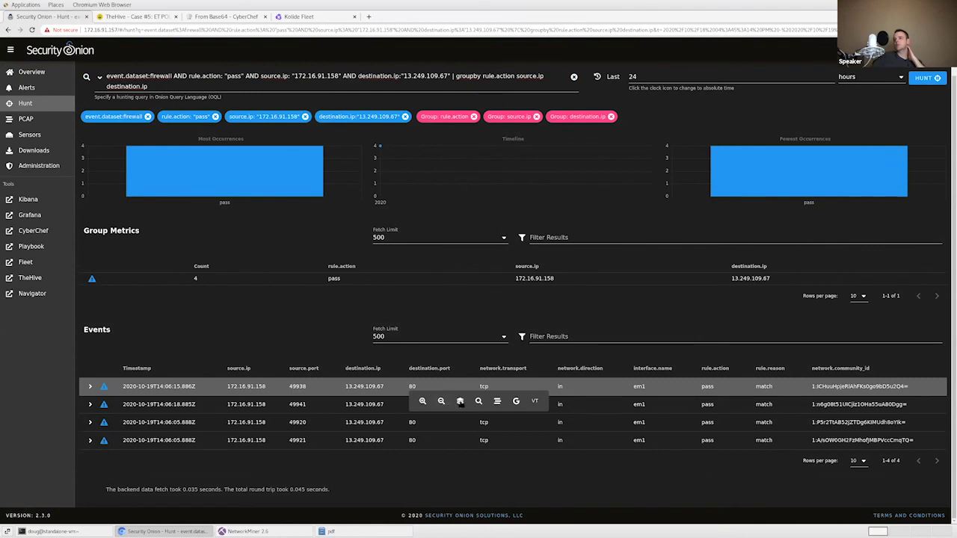
left_click(460, 401)
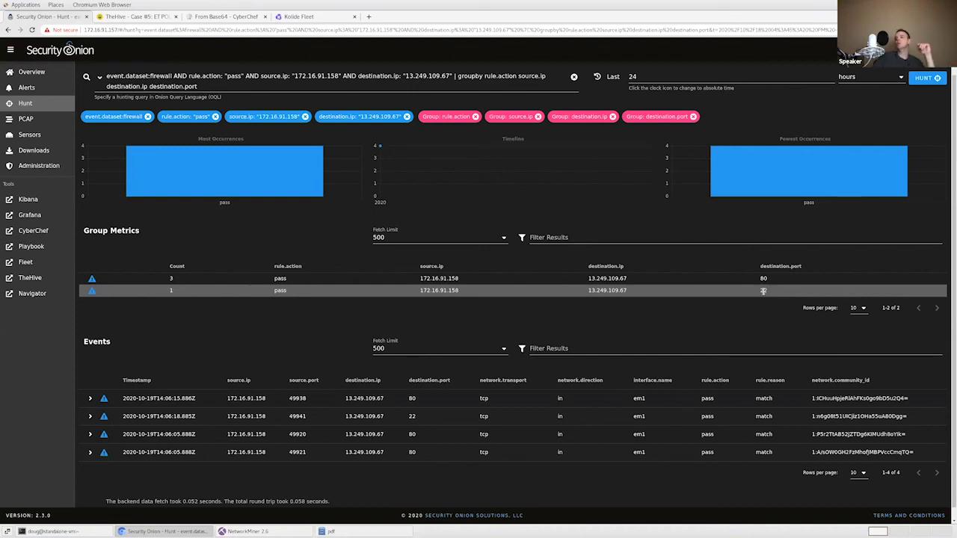
left_click(762, 290)
left_click(777, 304)
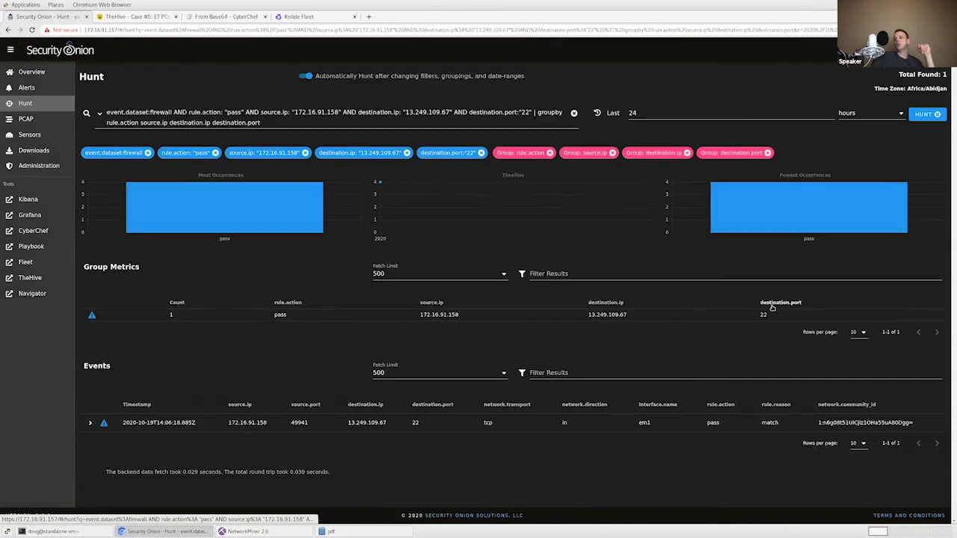
left_click(417, 423)
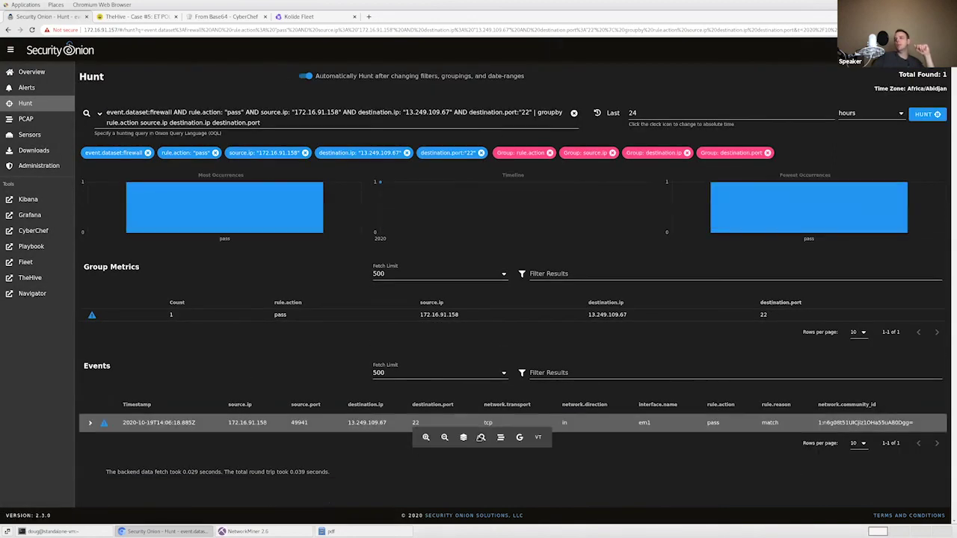
left_click(500, 438)
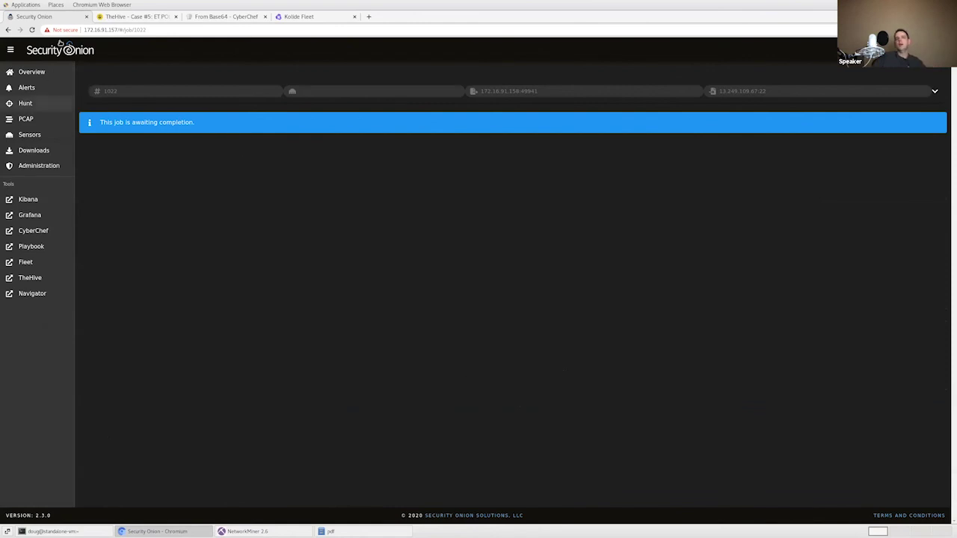
left_click(7, 30)
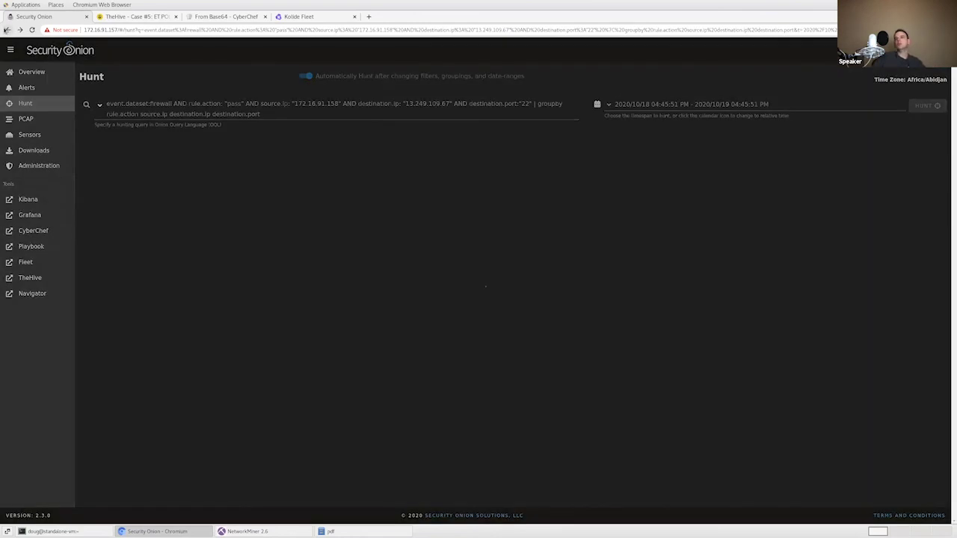
Step: Hunt on the port 22 firewall event's network.community_id and open the packet capture of the second matching event
left_click(866, 423)
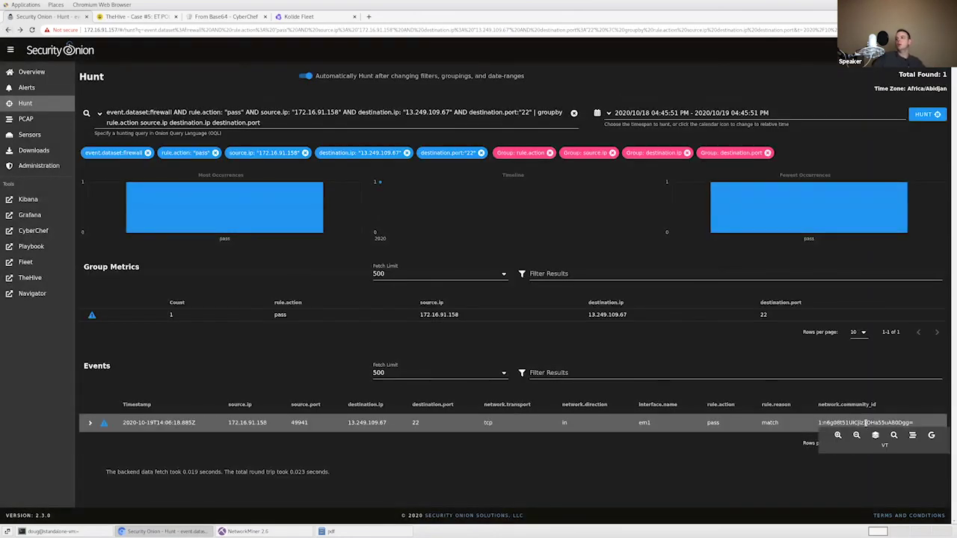
left_click(894, 436)
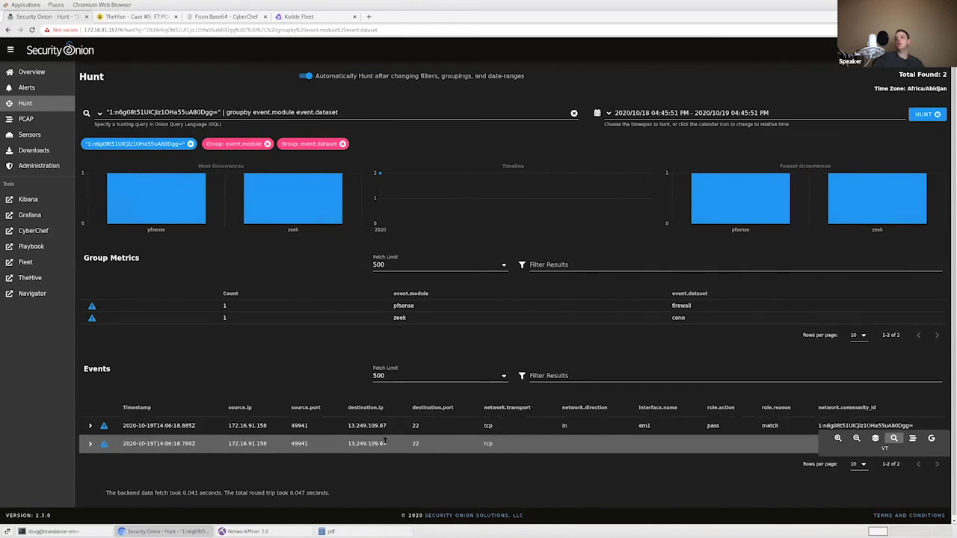
left_click(361, 442)
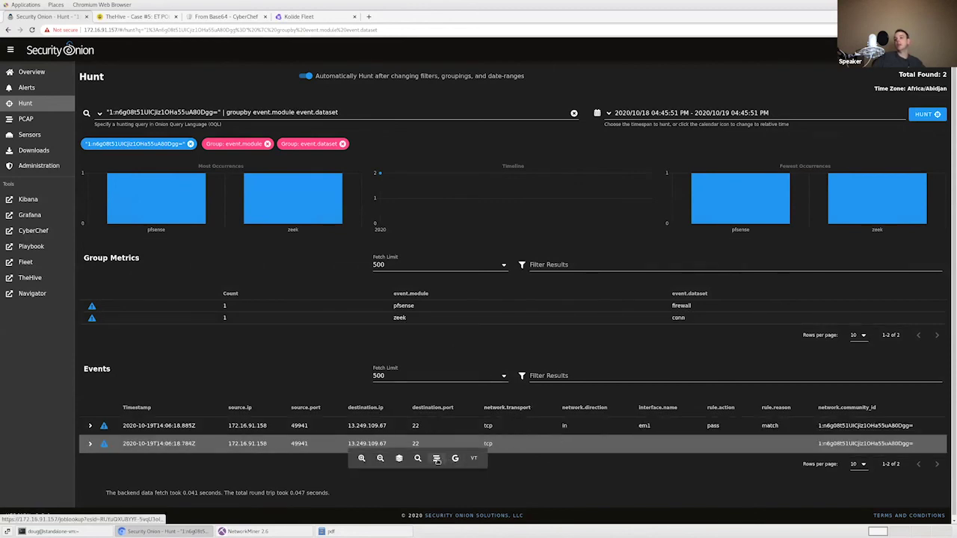
left_click(437, 458)
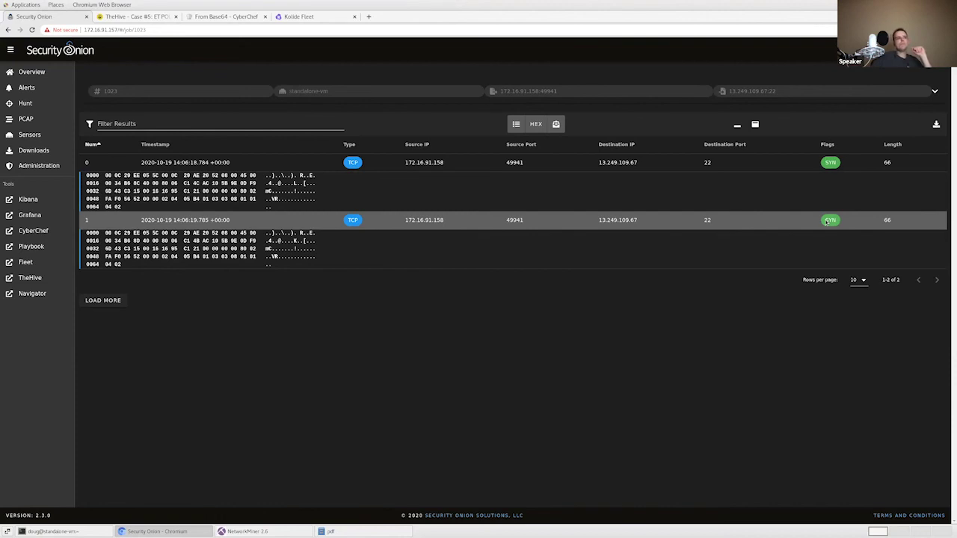
left_click(24, 103)
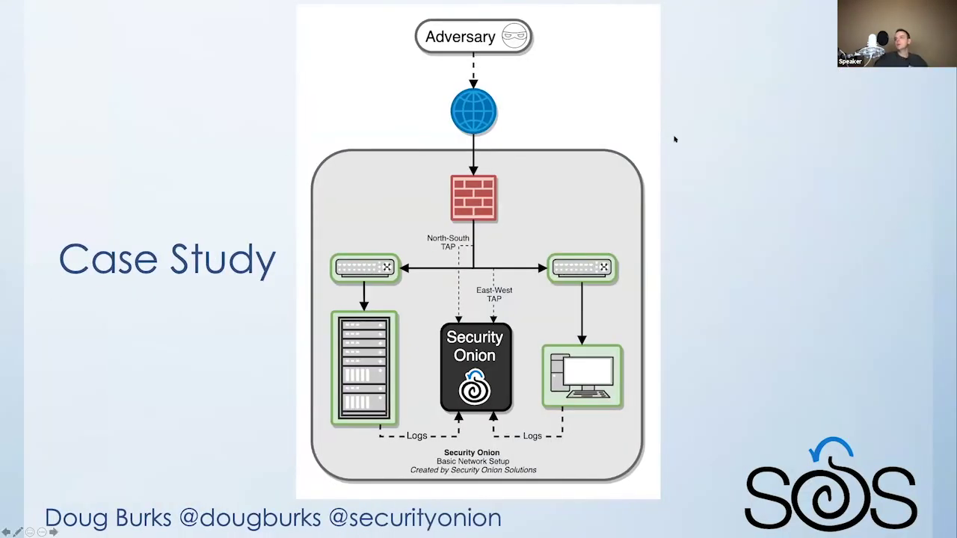
left_click(703, 177)
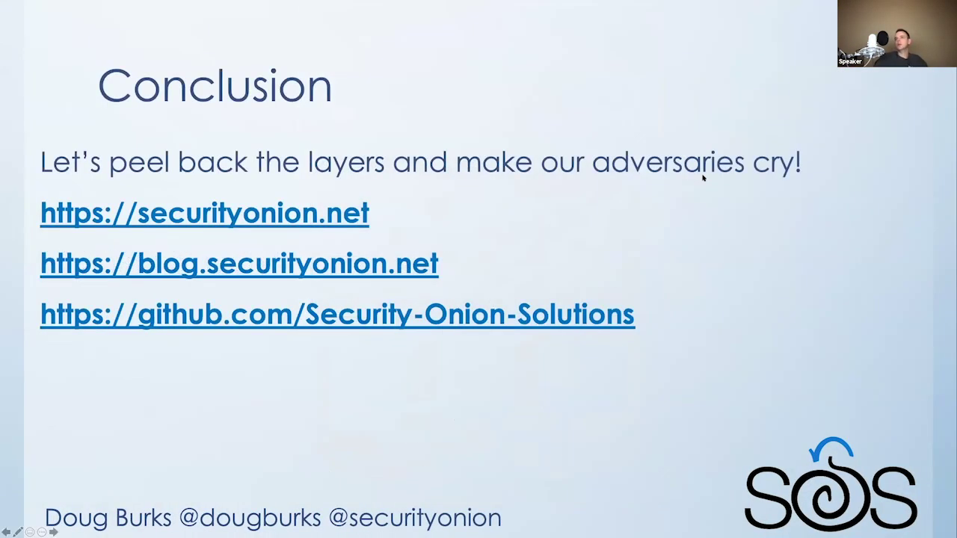